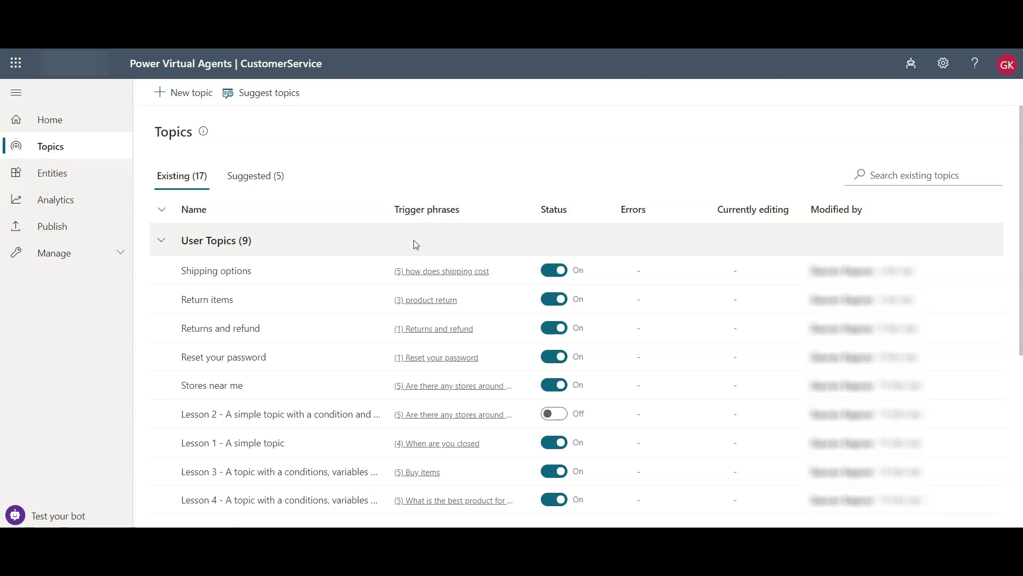
- Refresh the topics list and open the Return items topic on the authoring canvas
{"action": "left_click", "coordinate": [804, 494]}
{"action": "left_click", "coordinate": [24, 141]}
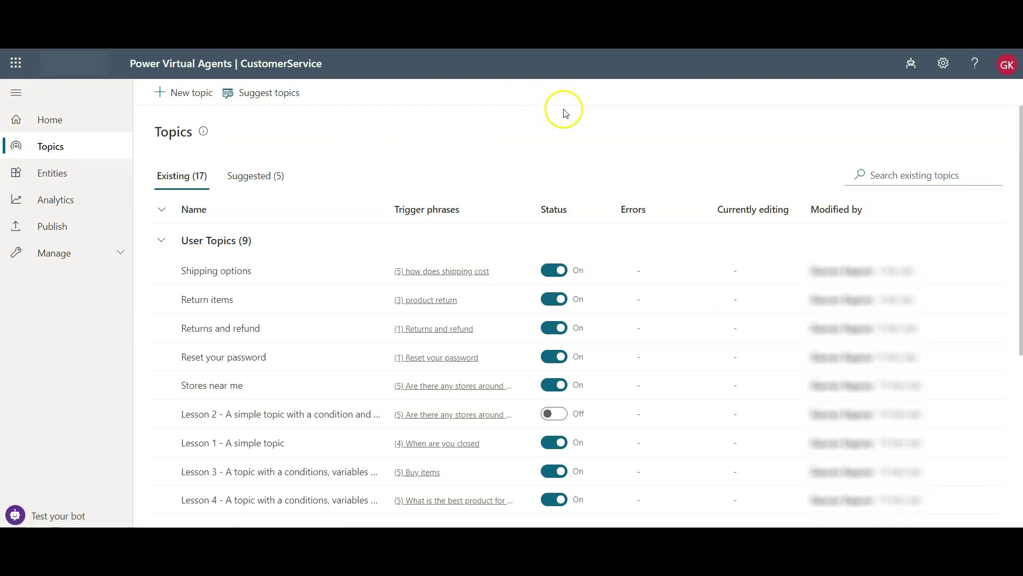
{"action": "left_click", "coordinate": [331, 300]}
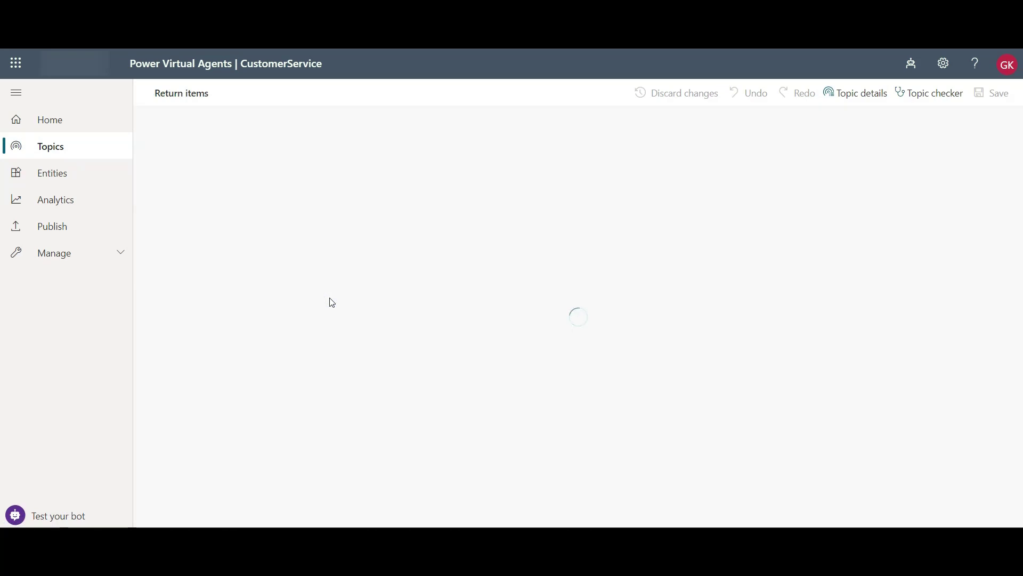
- Review the flow's branches for PurchasePriceOfProduct under 1000 versus all other conditions
{"action": "left_click", "coordinate": [361, 288]}
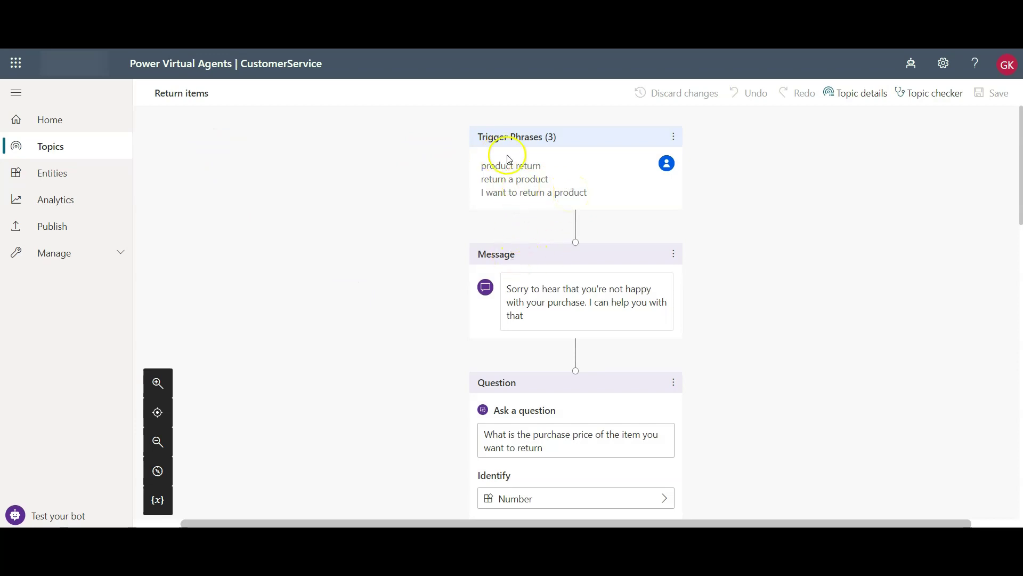
{"action": "left_click", "coordinate": [497, 294]}
{"action": "scroll", "coordinate": [485, 328], "scroll_direction": "down", "scroll_amount": 3}
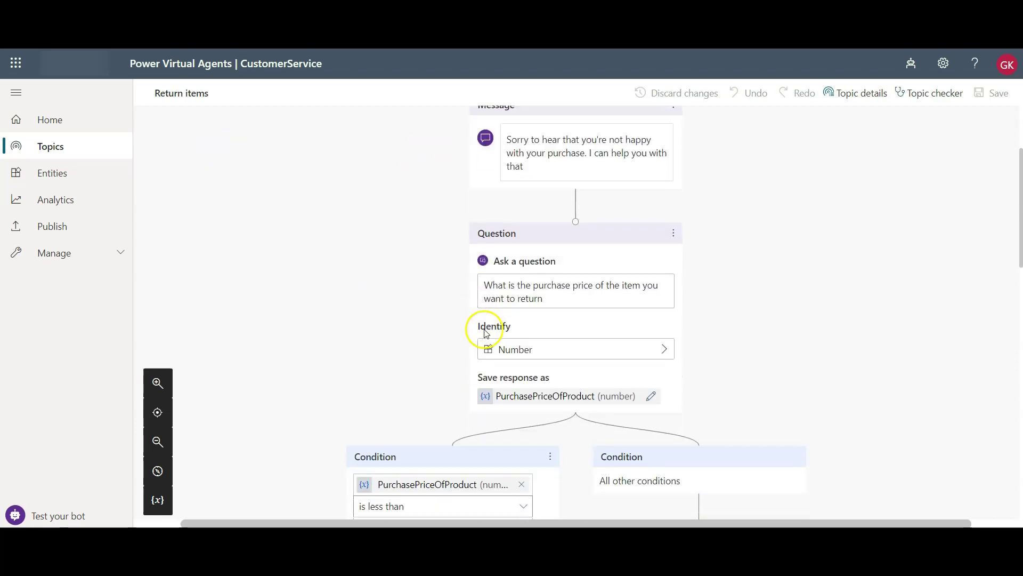
{"action": "scroll", "coordinate": [437, 333], "scroll_direction": "down", "scroll_amount": 3}
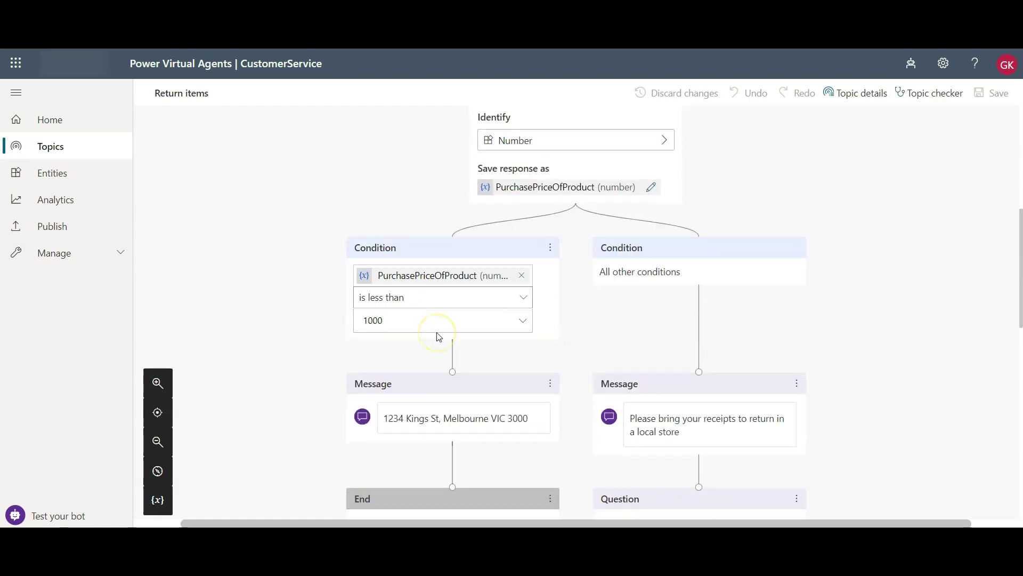
{"action": "scroll", "coordinate": [439, 327], "scroll_direction": "up", "scroll_amount": 4}
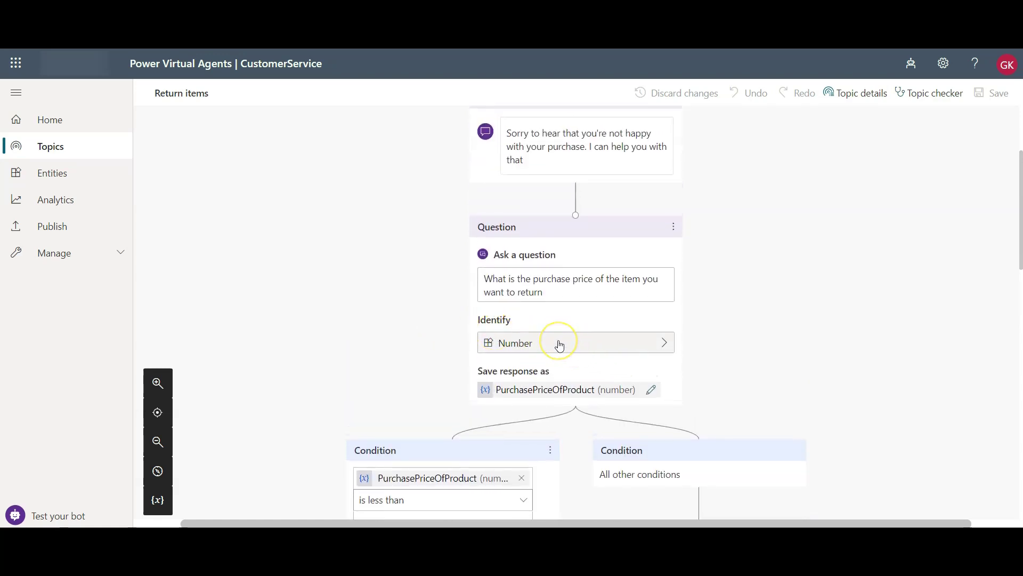
{"action": "scroll", "coordinate": [377, 342], "scroll_direction": "down", "scroll_amount": 5}
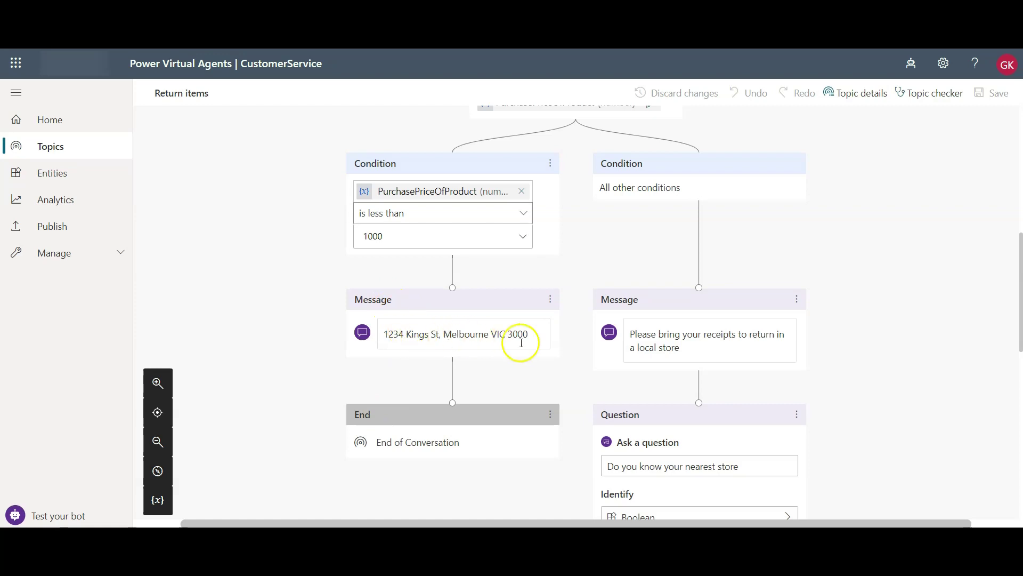
- Select the whole store-address message text, then leave the message editor
{"action": "left_click_drag", "start_coordinate": [539, 337], "coordinate": [379, 343]}
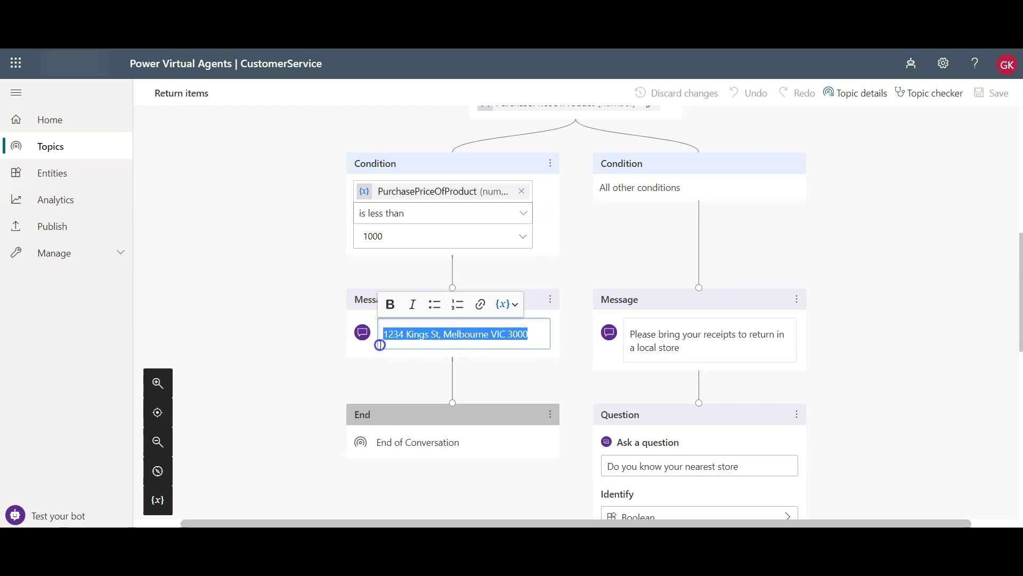
{"action": "left_click", "coordinate": [286, 339]}
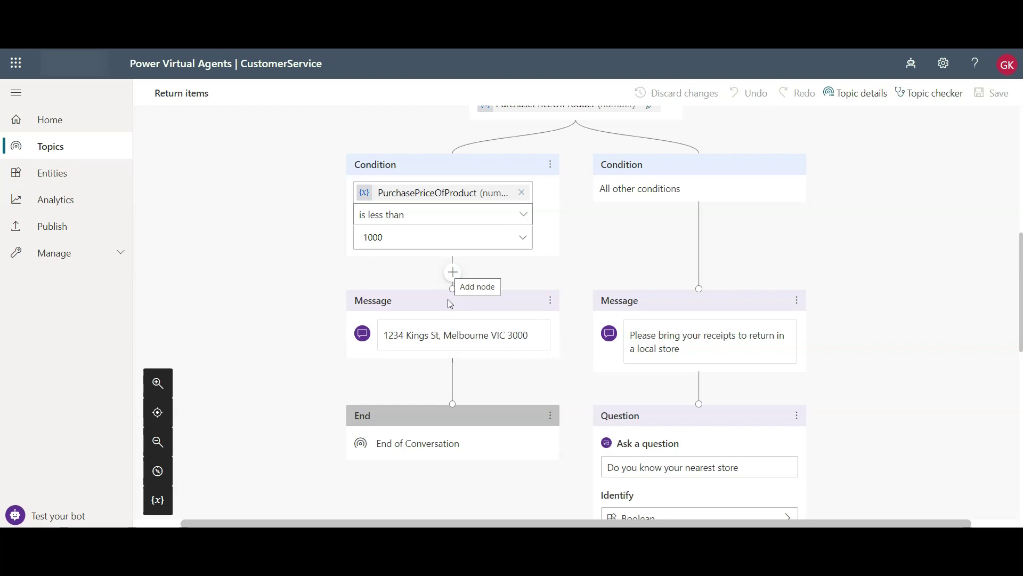
- Replace the End node with a question requesting an email address to generate a return authorization code
{"action": "left_click", "coordinate": [551, 417]}
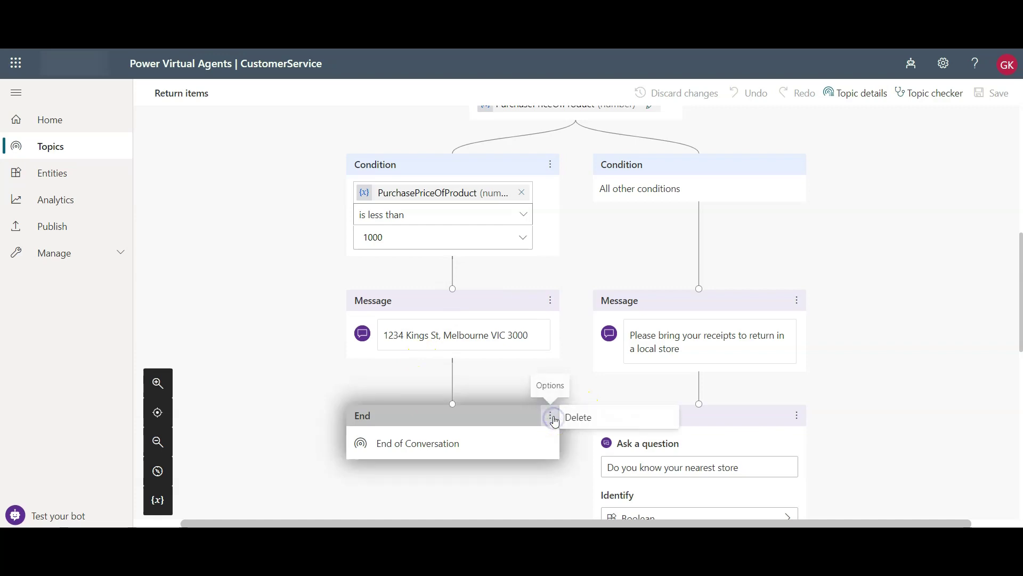
{"action": "left_click", "coordinate": [575, 419]}
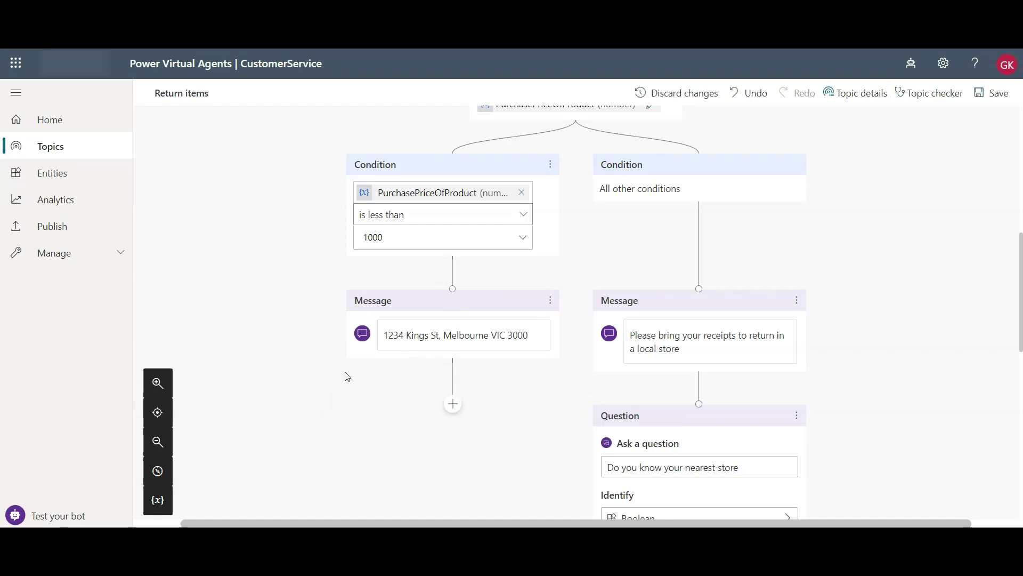
{"action": "left_click", "coordinate": [453, 405]}
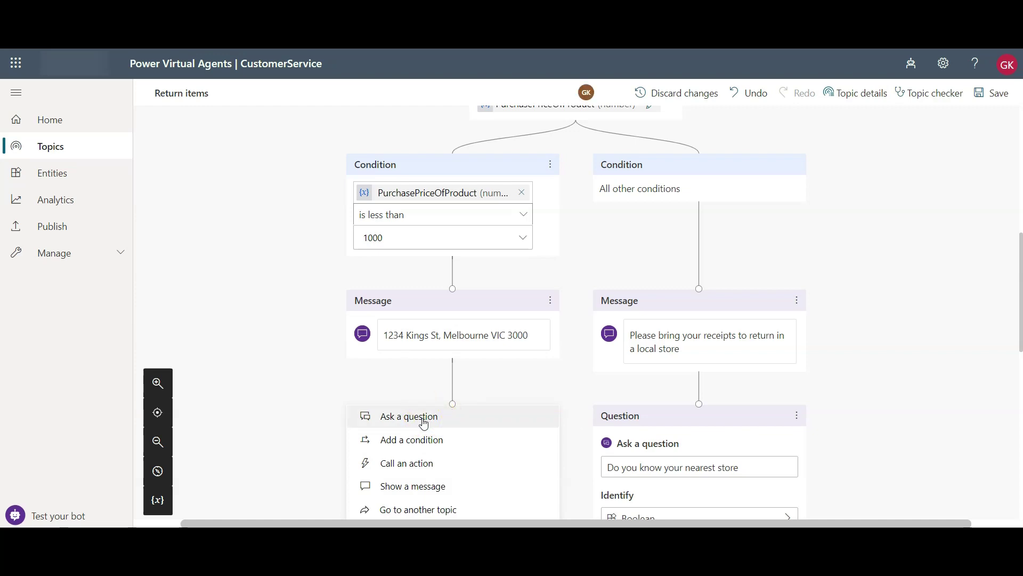
{"action": "left_click", "coordinate": [424, 423]}
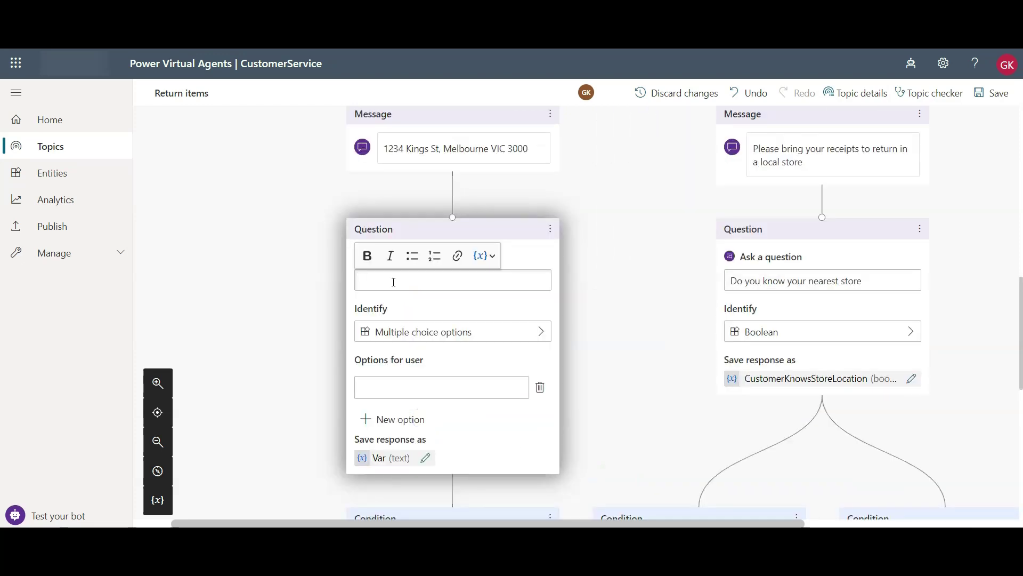
{"action": "type", "text": "Please rete"}
{"action": "key", "text": "BackSpace"}
{"action": "key", "text": "BackSpace"}
{"action": "key", "text": "BackSpace"}
{"action": "key", "text": "BackSpace"}
{"action": "type", "text": "enter your email address"}
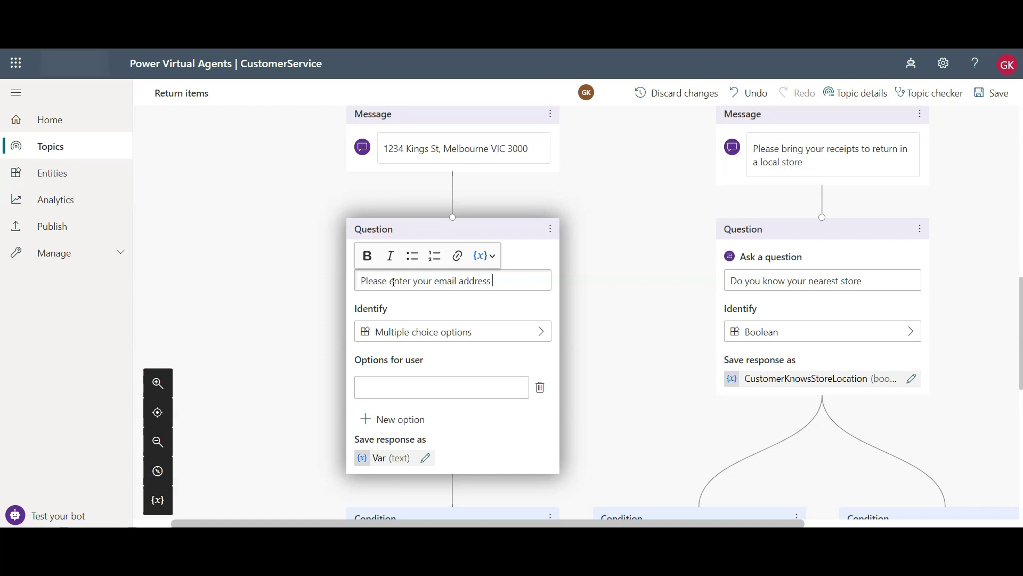
{"action": "type", "text": " so I can look u"}
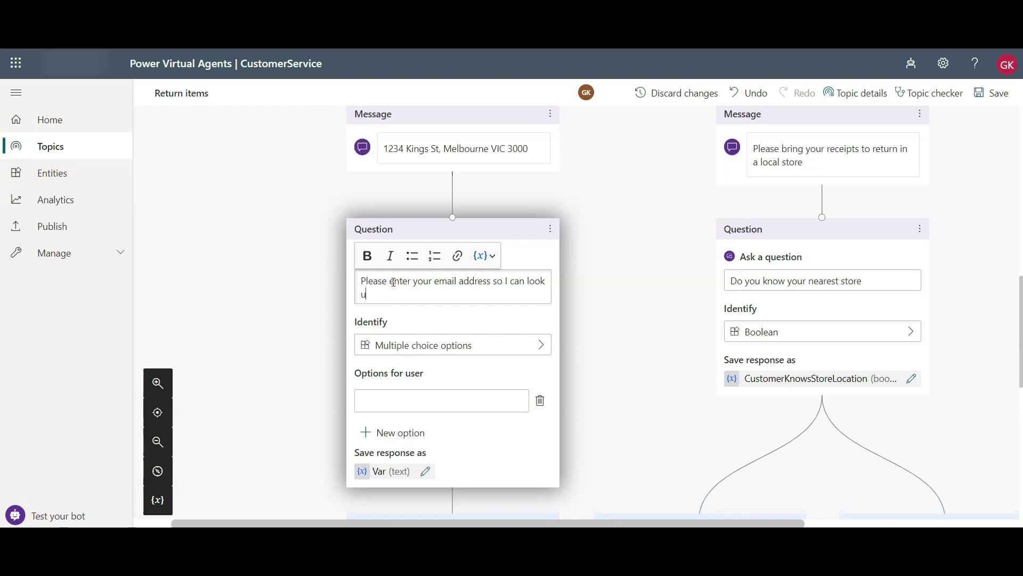
{"action": "type", "text": "p the order "}
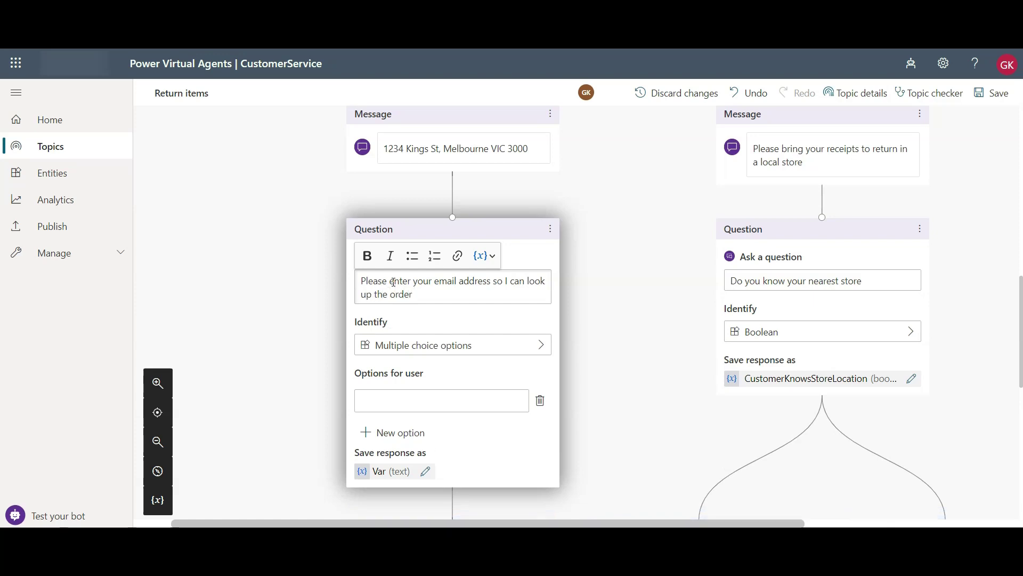
{"action": "type", "text": "and genera"}
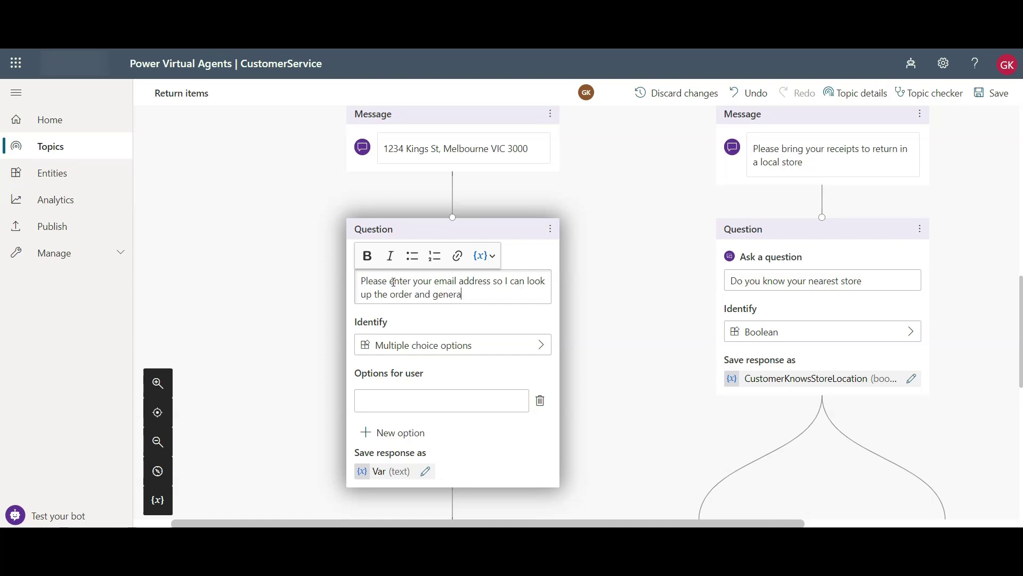
{"action": "type", "text": "te a return "}
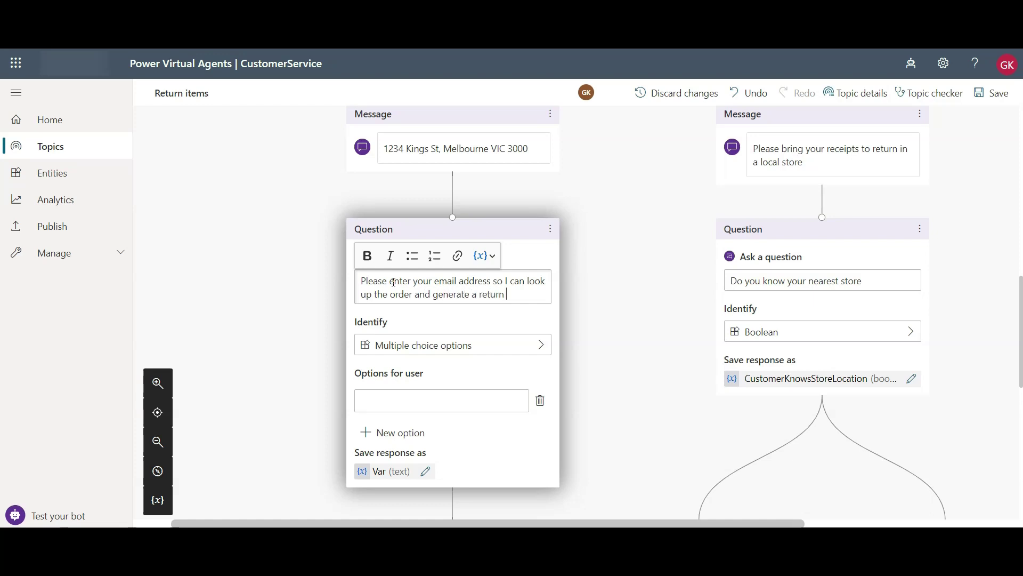
{"action": "type", "text": "authorization code"}
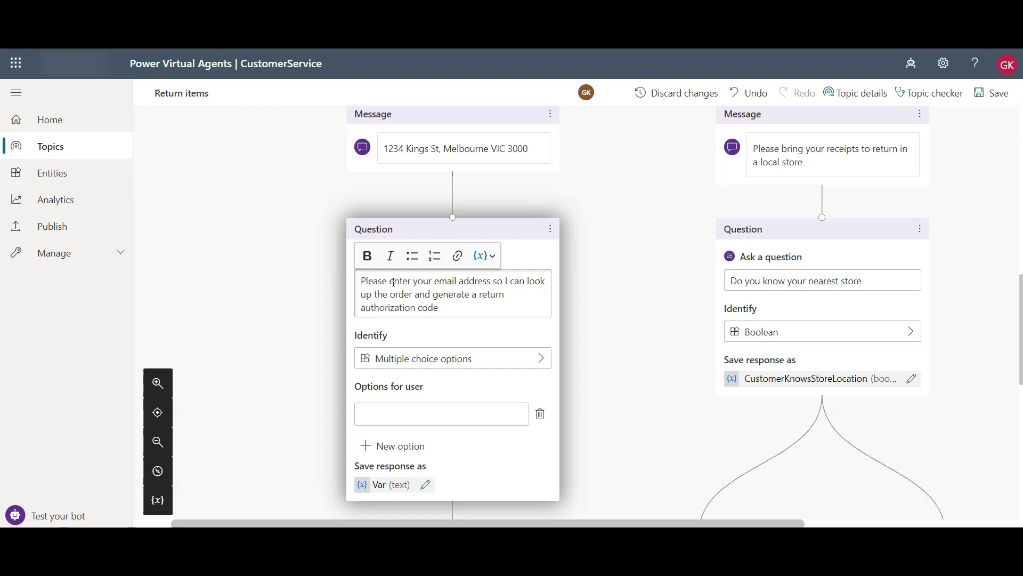
{"action": "type", "text": " for you"}
- Make the email question identify an Email
{"action": "left_click", "coordinate": [529, 358]}
{"action": "left_click", "coordinate": [619, 222]}
{"action": "type", "text": "email"}
{"action": "left_click", "coordinate": [628, 255]}
{"action": "scroll", "coordinate": [281, 342], "scroll_direction": "down", "scroll_amount": 3}
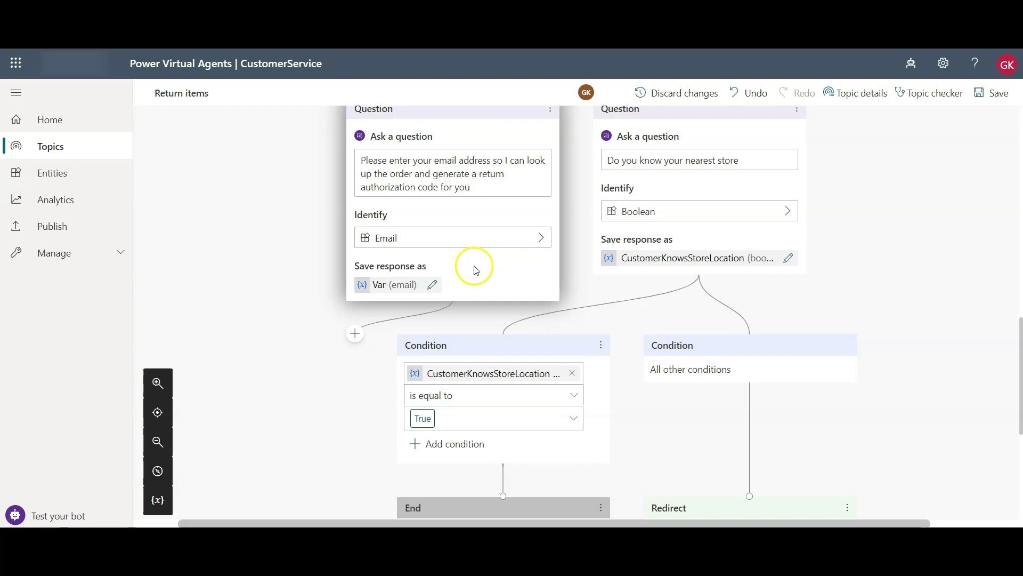
- Rename the response variable to CustomerEmail and save the topic
{"action": "left_click", "coordinate": [283, 277]}
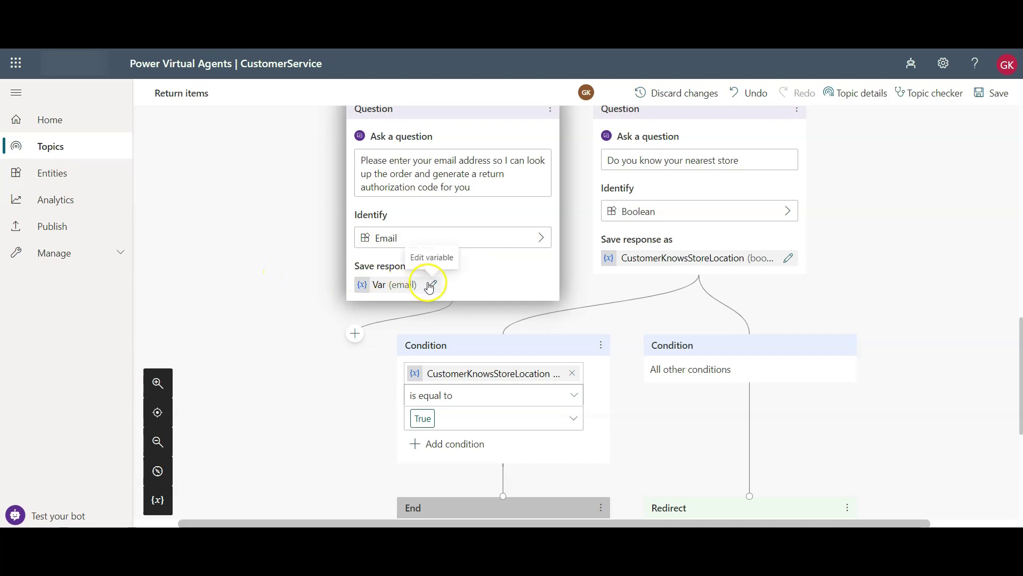
{"action": "left_click", "coordinate": [430, 285]}
{"action": "double_click", "coordinate": [806, 174]}
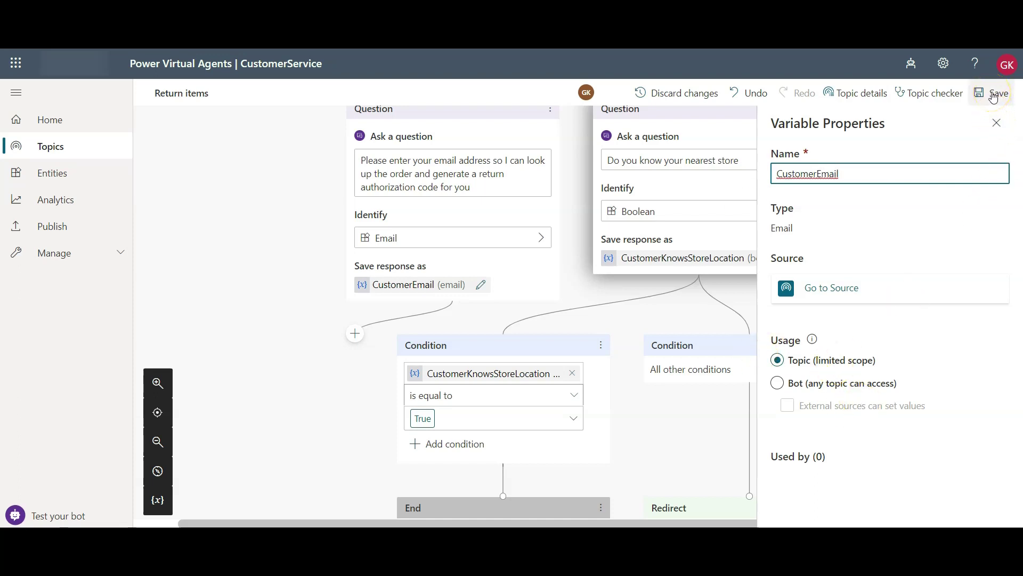
{"action": "left_click", "coordinate": [994, 95]}
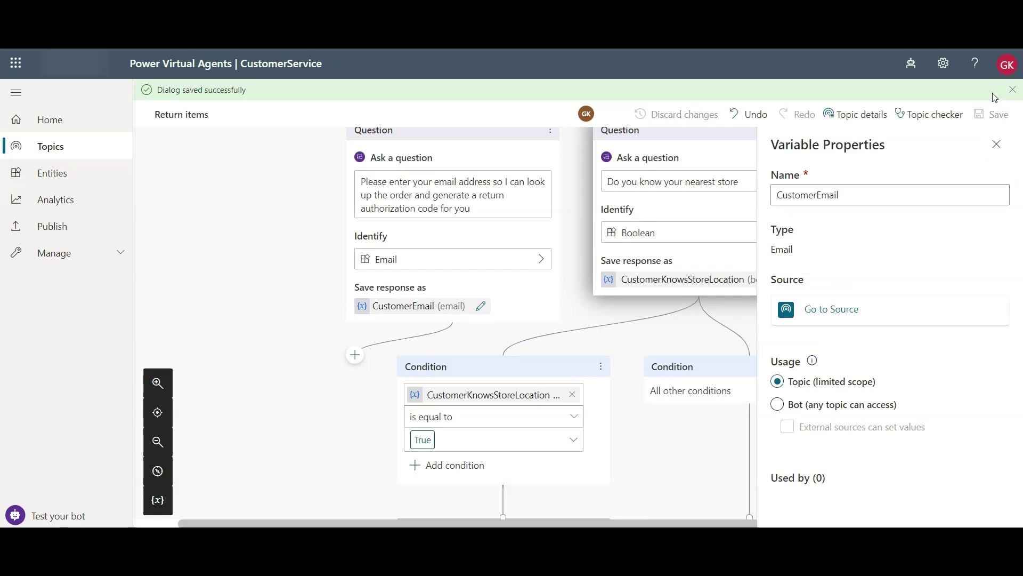
- Add an Action step after the email question that calls the Get Order Info by Email flow
{"action": "left_click", "coordinate": [996, 144]}
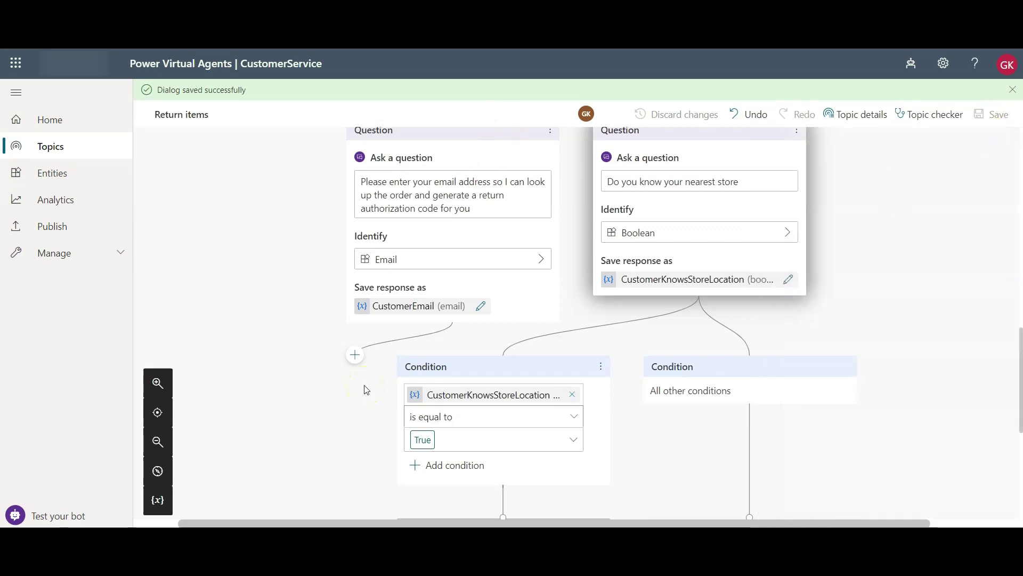
{"action": "left_click", "coordinate": [353, 357]}
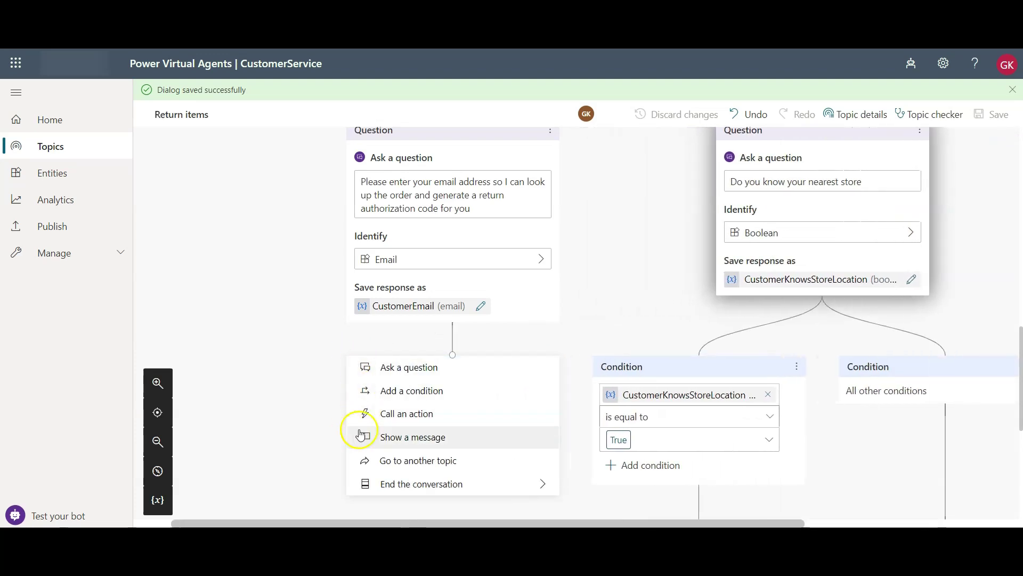
{"action": "left_click", "coordinate": [441, 416]}
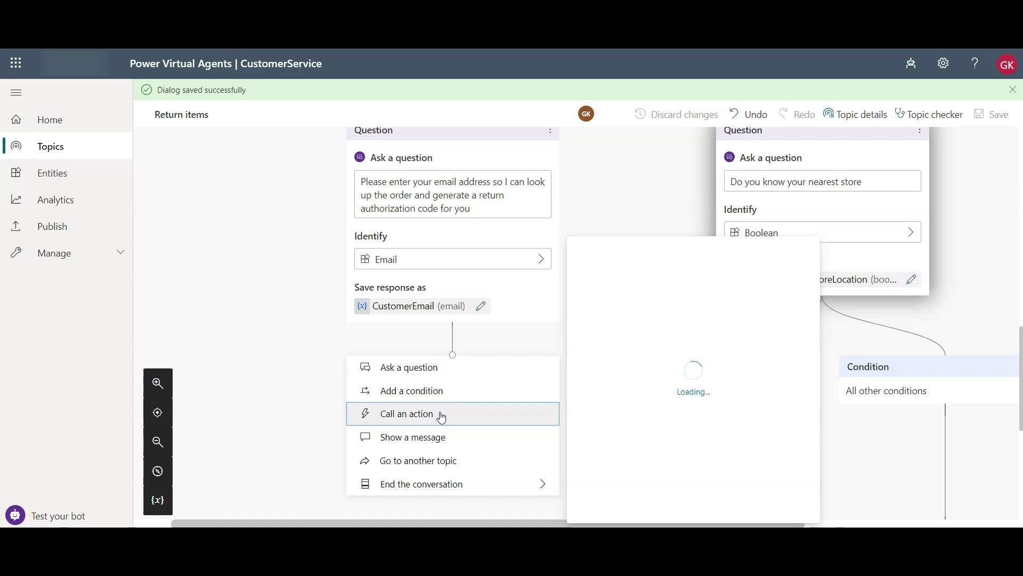
{"action": "left_click", "coordinate": [509, 416]}
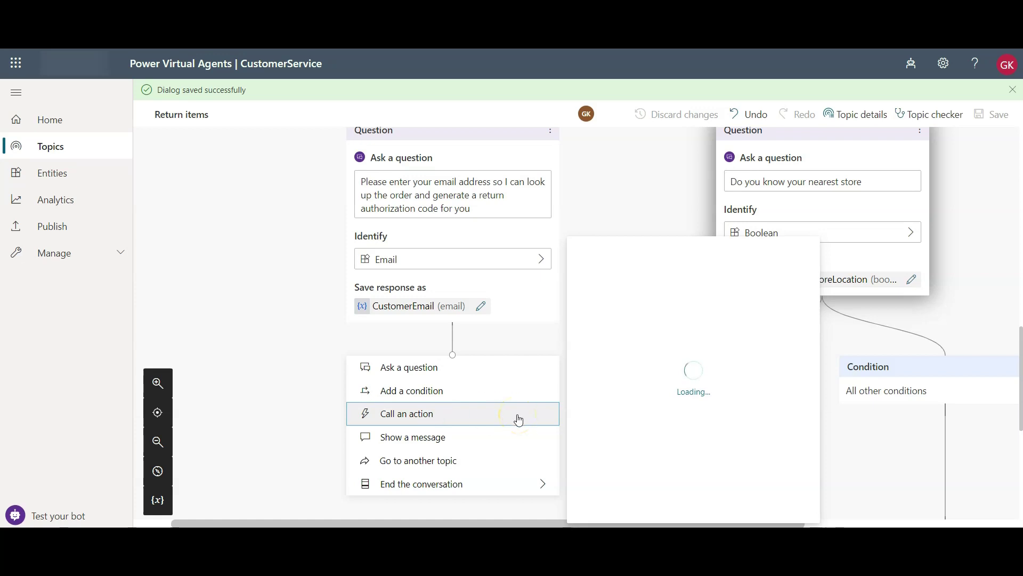
{"action": "left_click", "coordinate": [517, 391]}
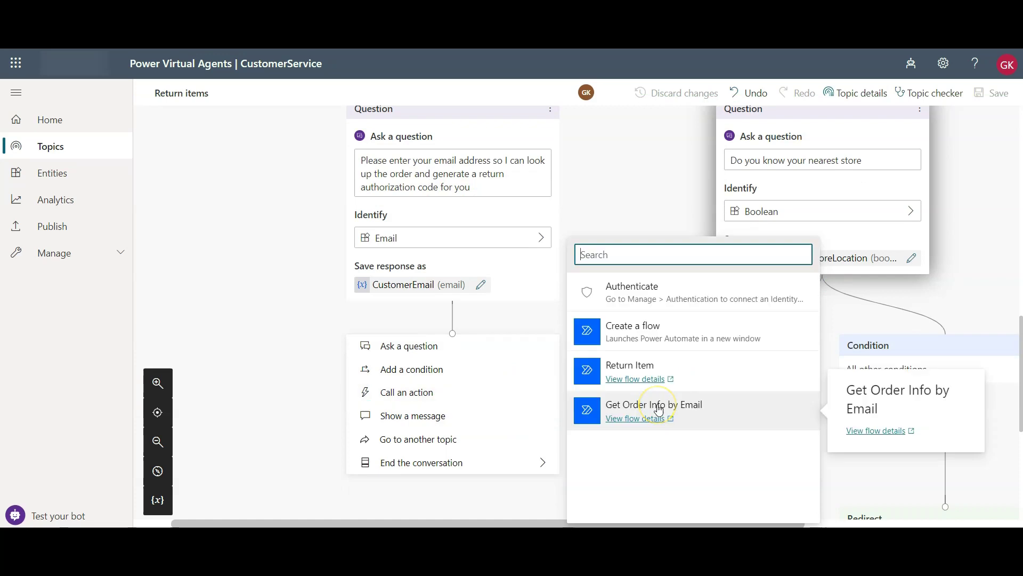
{"action": "left_click", "coordinate": [690, 408]}
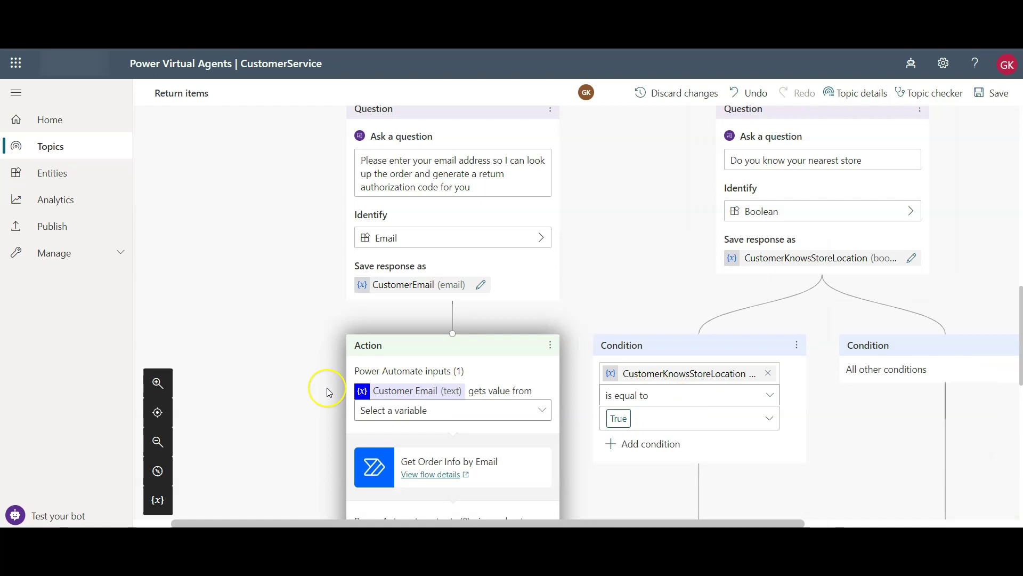
{"action": "scroll", "coordinate": [328, 392], "scroll_direction": "down", "scroll_amount": 3}
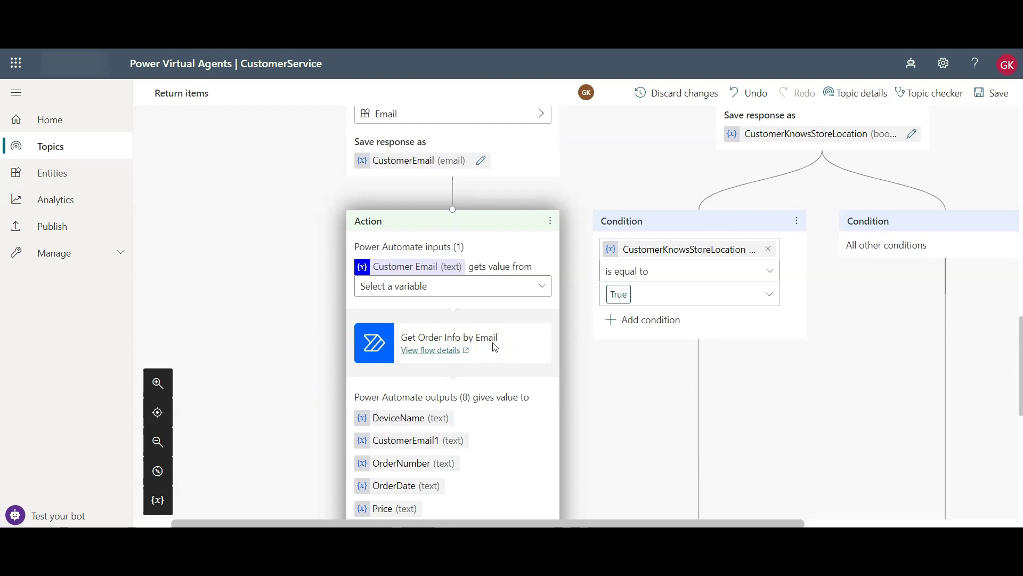
{"action": "left_click_drag", "start_coordinate": [503, 347], "coordinate": [518, 347]}
- Feed CustomerEmail into the flow's Customer Email input and add a new step below the action
{"action": "left_click", "coordinate": [525, 286]}
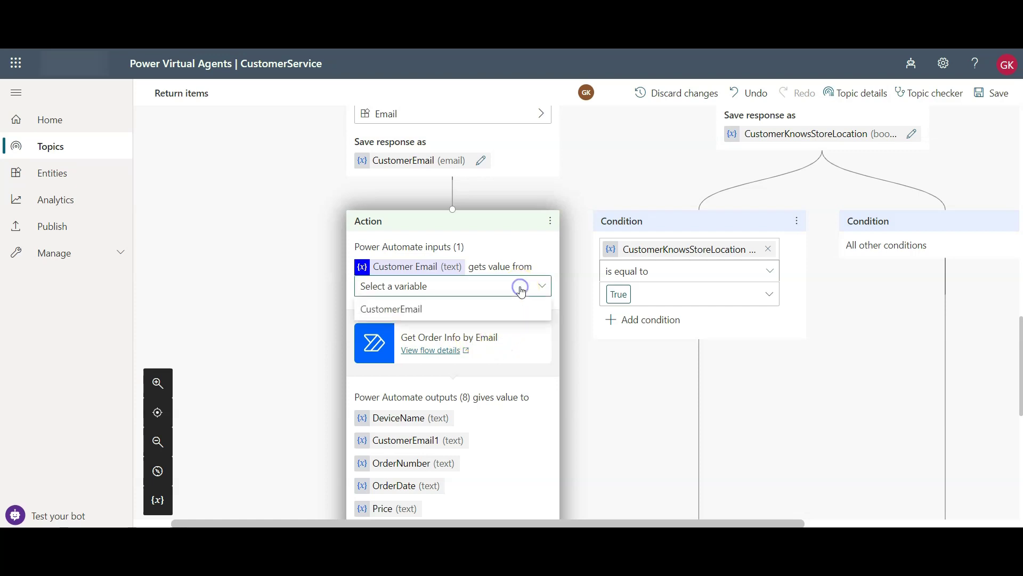
{"action": "left_click", "coordinate": [448, 308]}
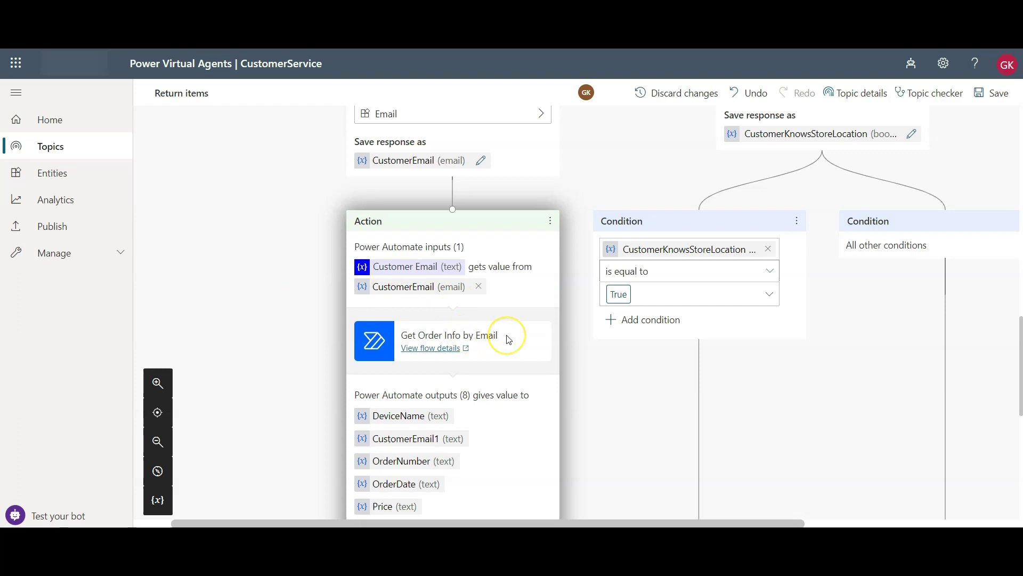
{"action": "scroll", "coordinate": [507, 339], "scroll_direction": "down", "scroll_amount": 2}
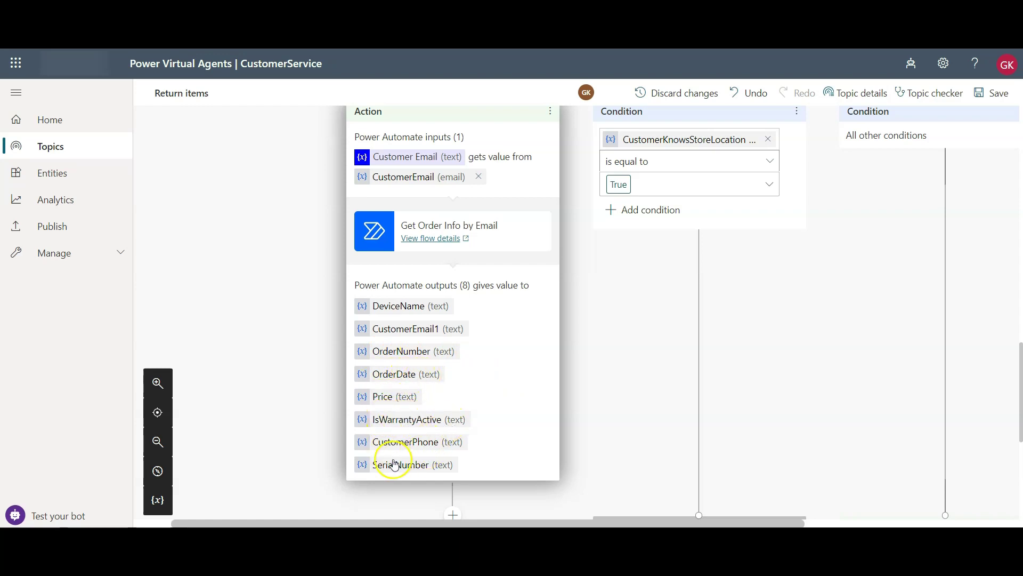
{"action": "scroll", "coordinate": [292, 402], "scroll_direction": "down", "scroll_amount": 1}
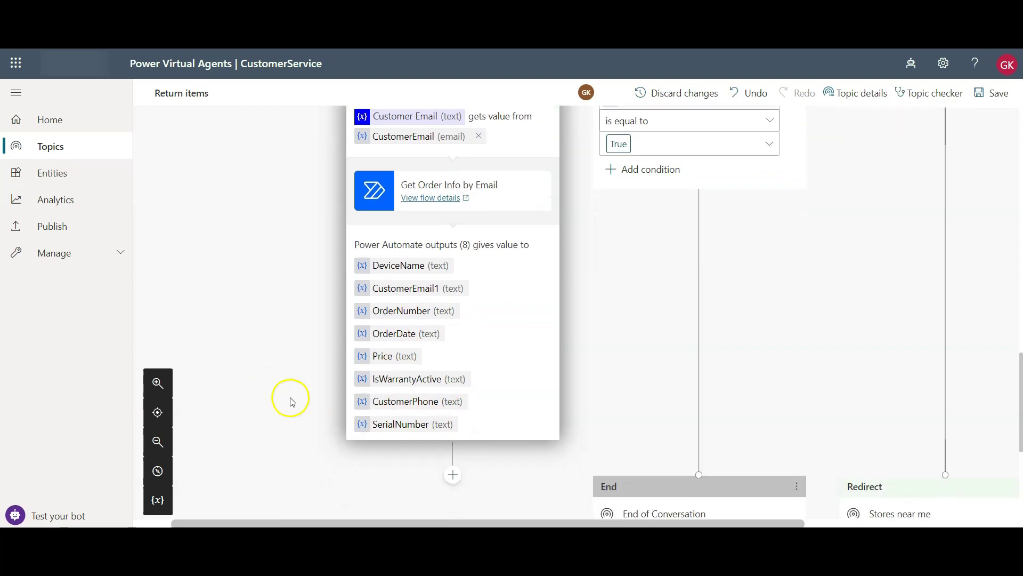
{"action": "left_click", "coordinate": [453, 474]}
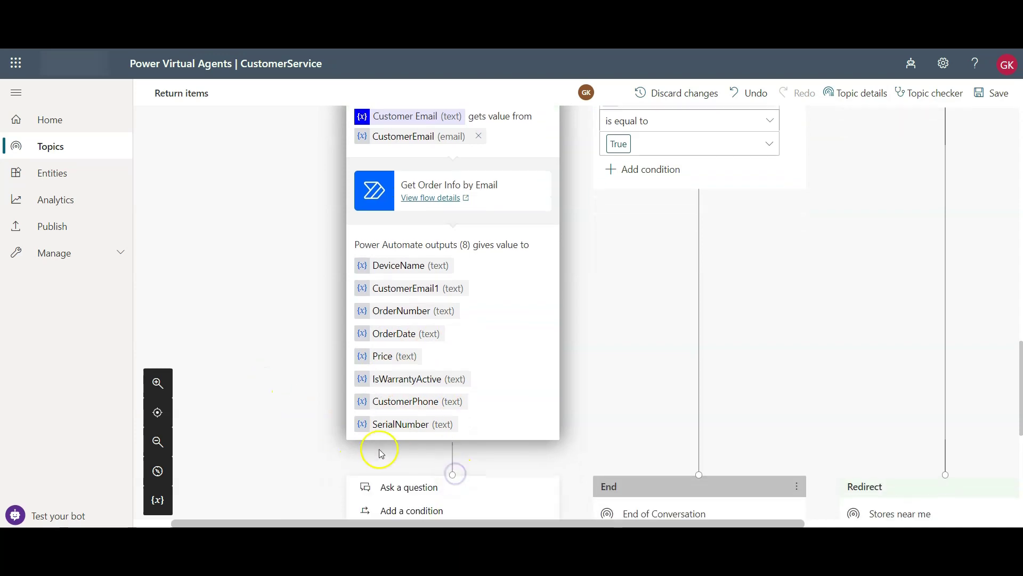
{"action": "scroll", "coordinate": [373, 443], "scroll_direction": "down", "scroll_amount": 4}
- Add a message step headed 'Here are your order details:'
{"action": "left_click", "coordinate": [409, 378]}
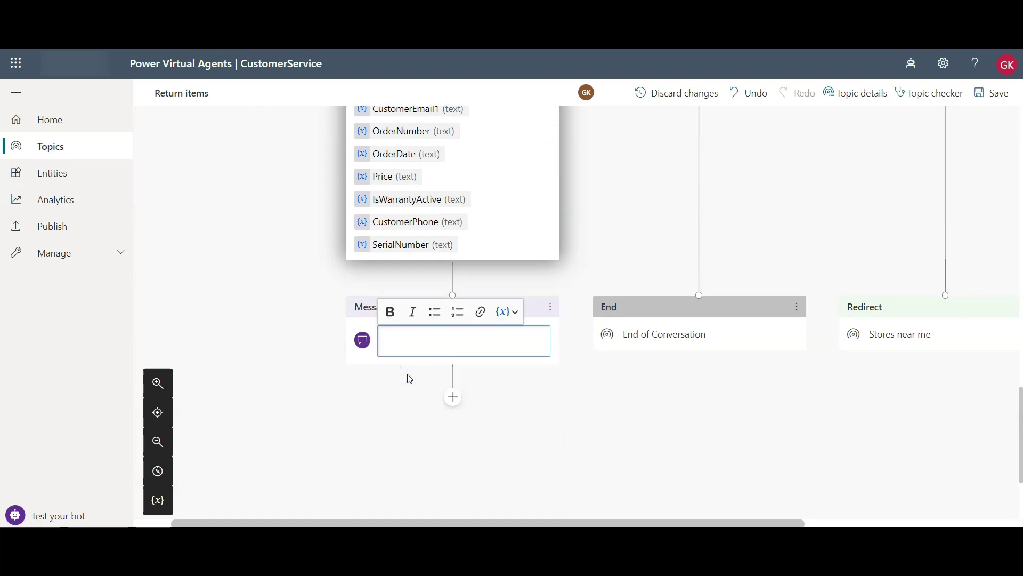
{"action": "type", "text": "Here are your order "}
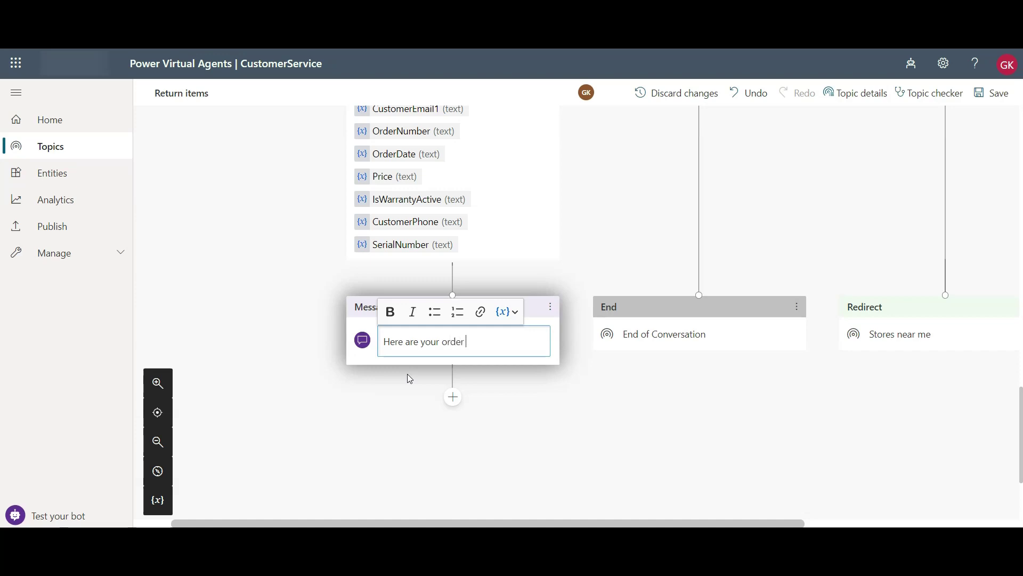
{"action": "type", "text": "details:"}
{"action": "key", "text": "Return"}
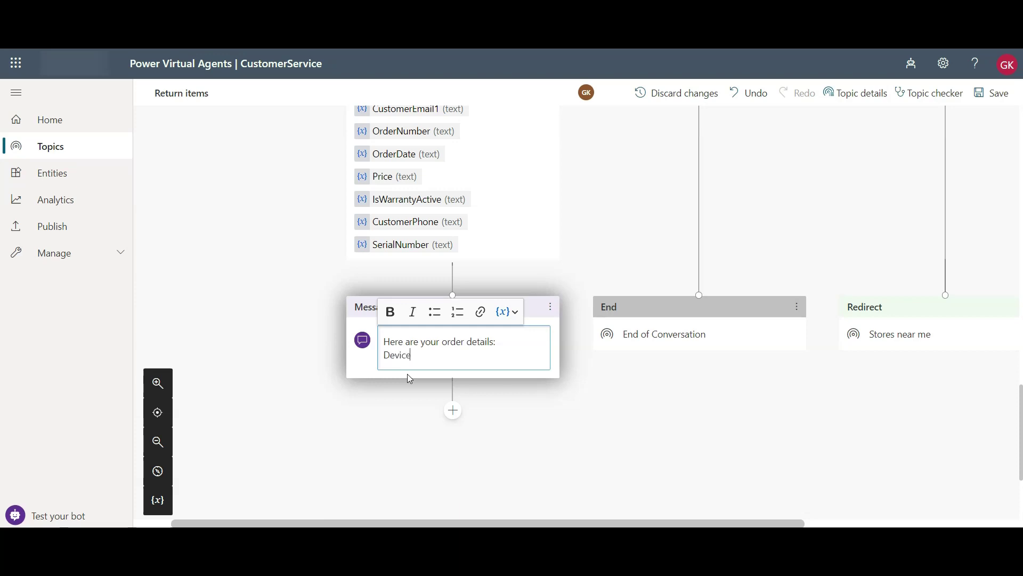
- List the labels Device name, Email, Order Number, Order date, Price and Warranty on separate lines
{"action": "type", "text": "Device name:"}
{"action": "key", "text": "Return"}
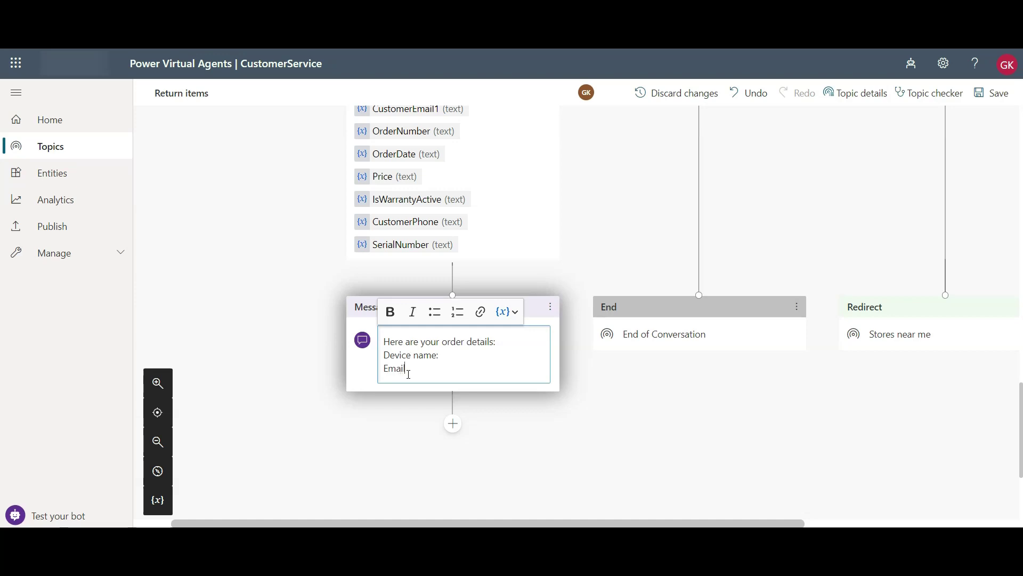
{"action": "type", "text": "Email:"}
{"action": "key", "text": "Return"}
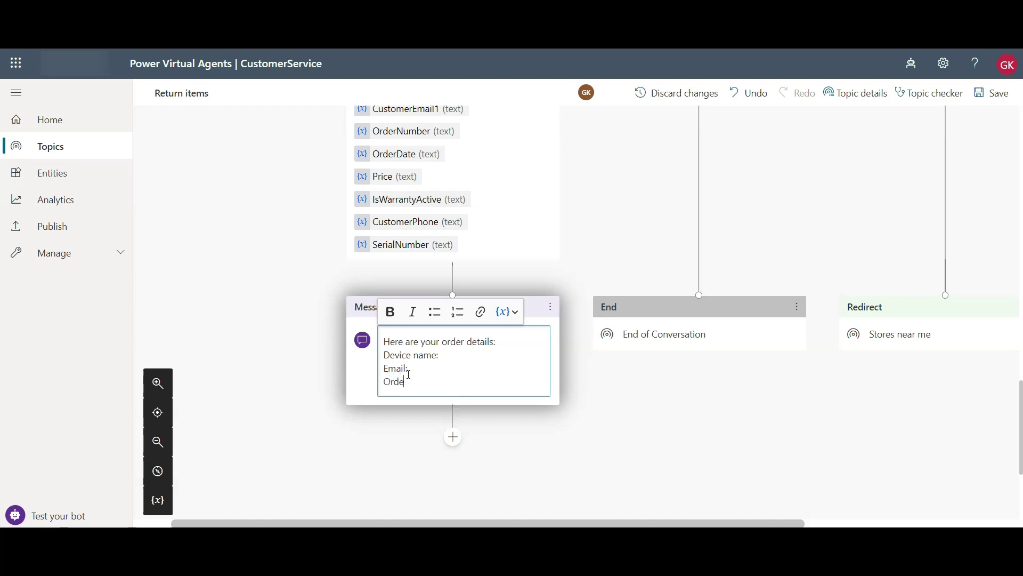
{"action": "type", "text": "Order Number:"}
{"action": "key", "text": "Return"}
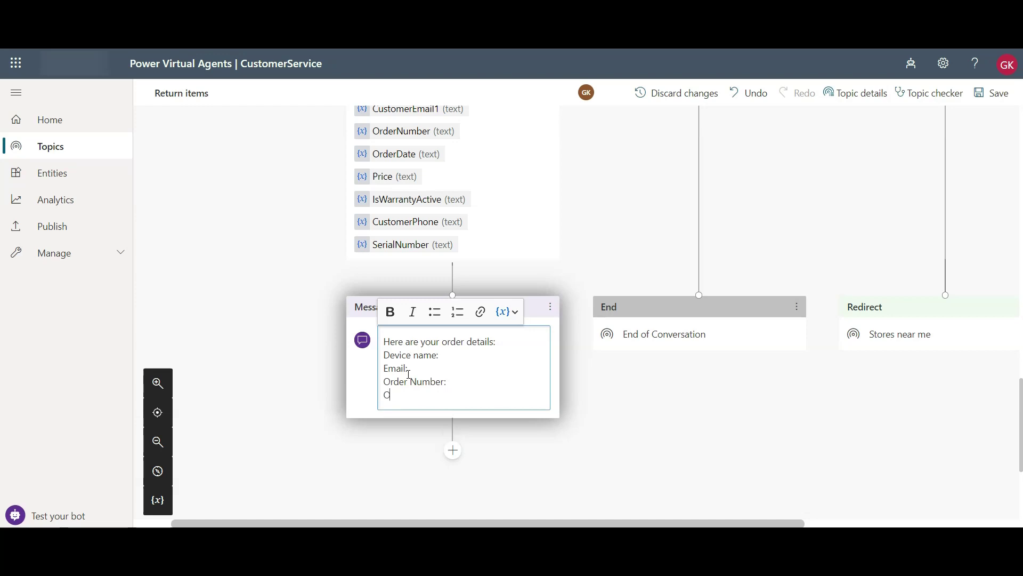
{"action": "type", "text": "Order date:"}
{"action": "key", "text": "Return"}
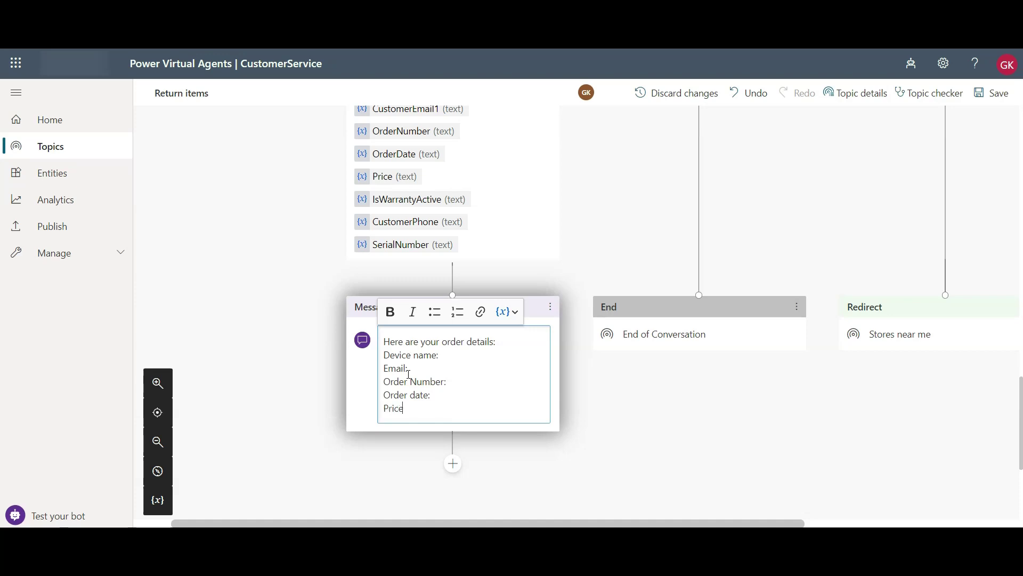
{"action": "type", "text": "Price:"}
{"action": "key", "text": "Return"}
{"action": "type", "text": "Warranty:"}
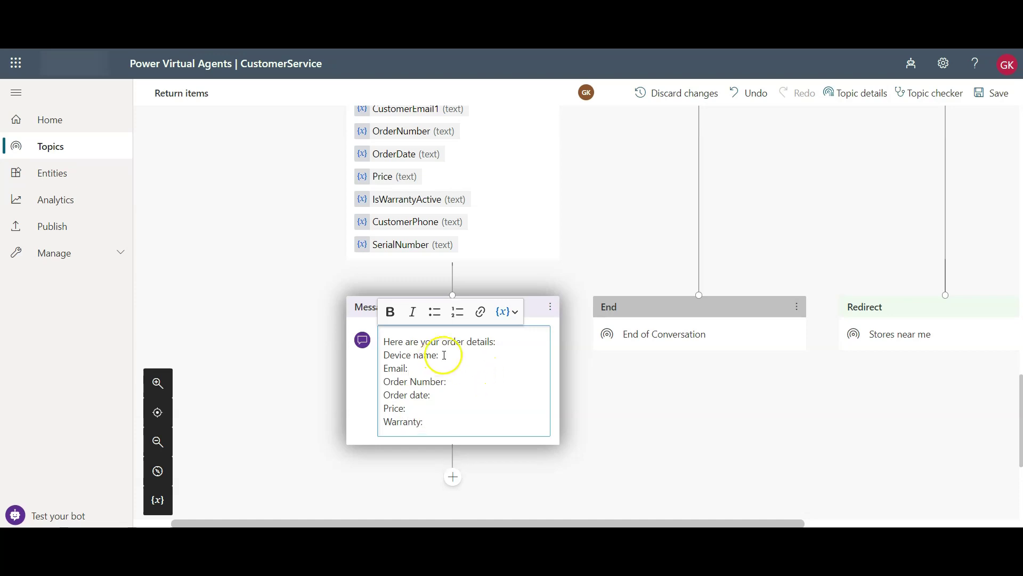
- Insert DeviceName after Device name and CustomerEmail1 after Email in the message
{"action": "left_click", "coordinate": [507, 313]}
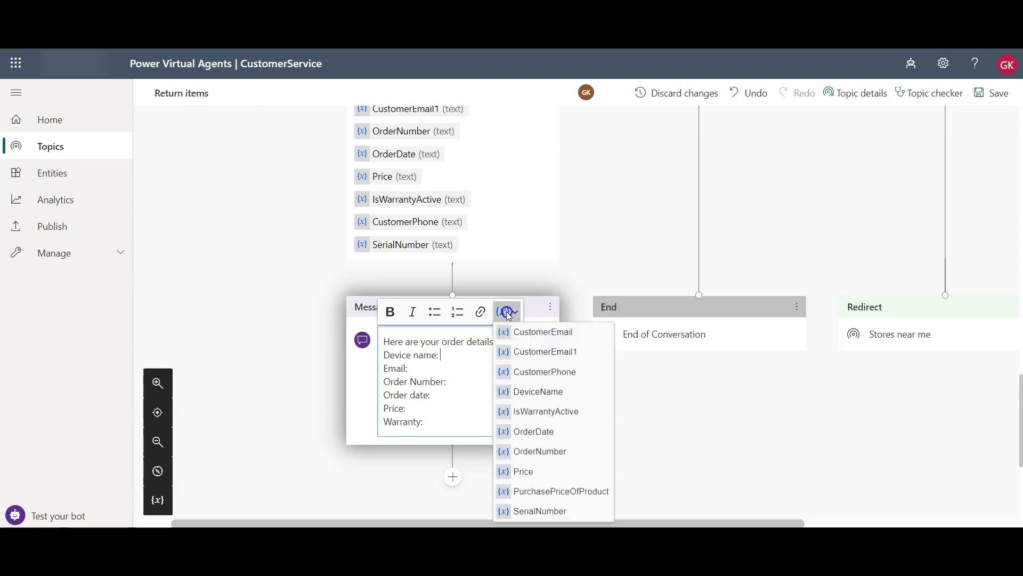
{"action": "left_click", "coordinate": [537, 394]}
{"action": "left_click", "coordinate": [416, 370]}
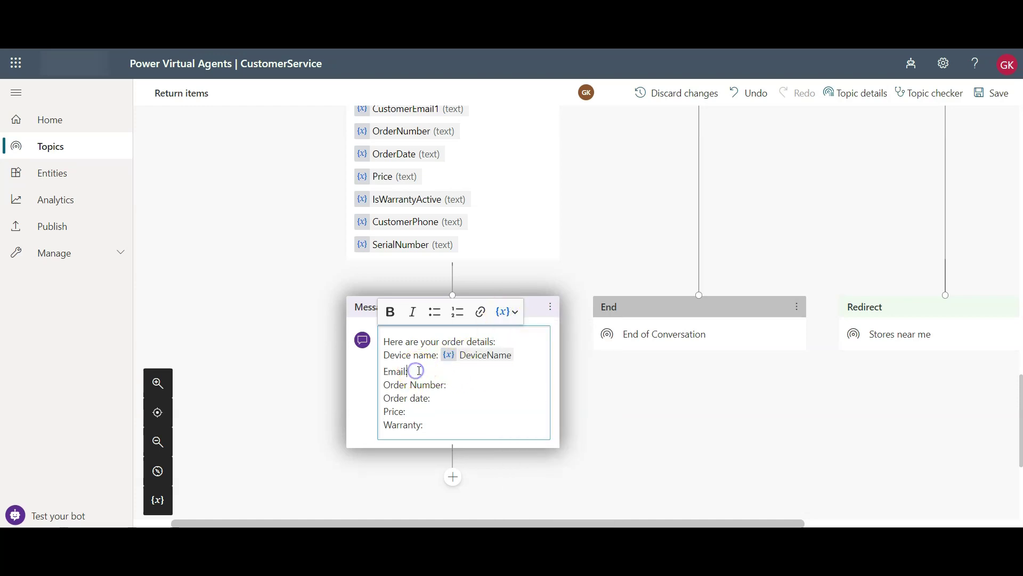
{"action": "left_click", "coordinate": [512, 312]}
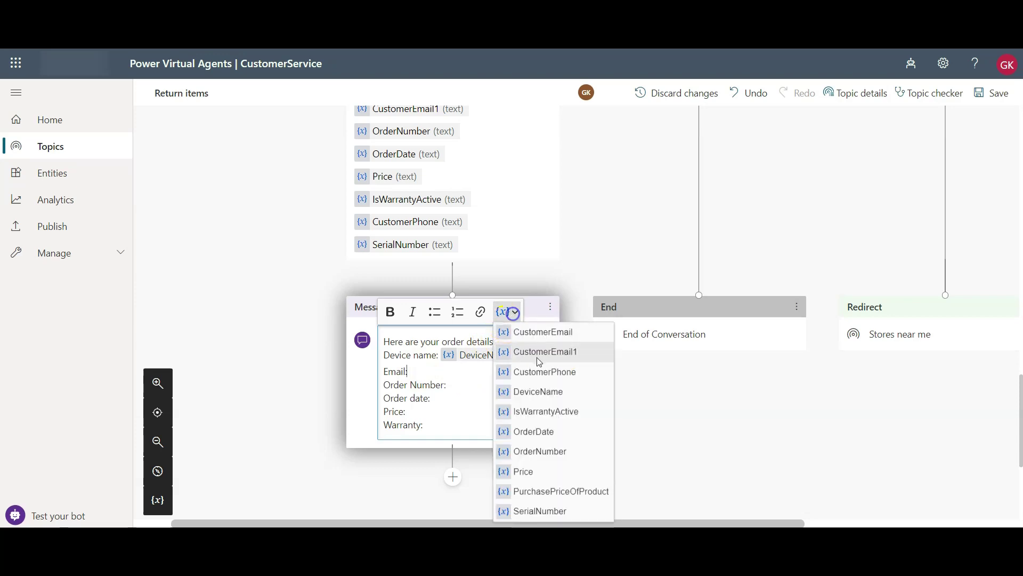
{"action": "left_click", "coordinate": [540, 333]}
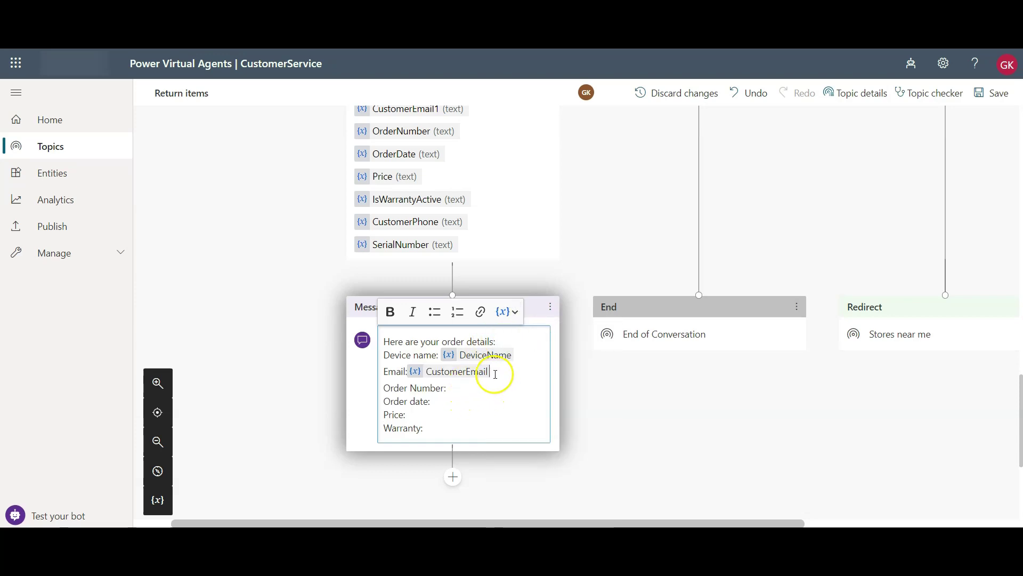
{"action": "key", "text": "BackSpace"}
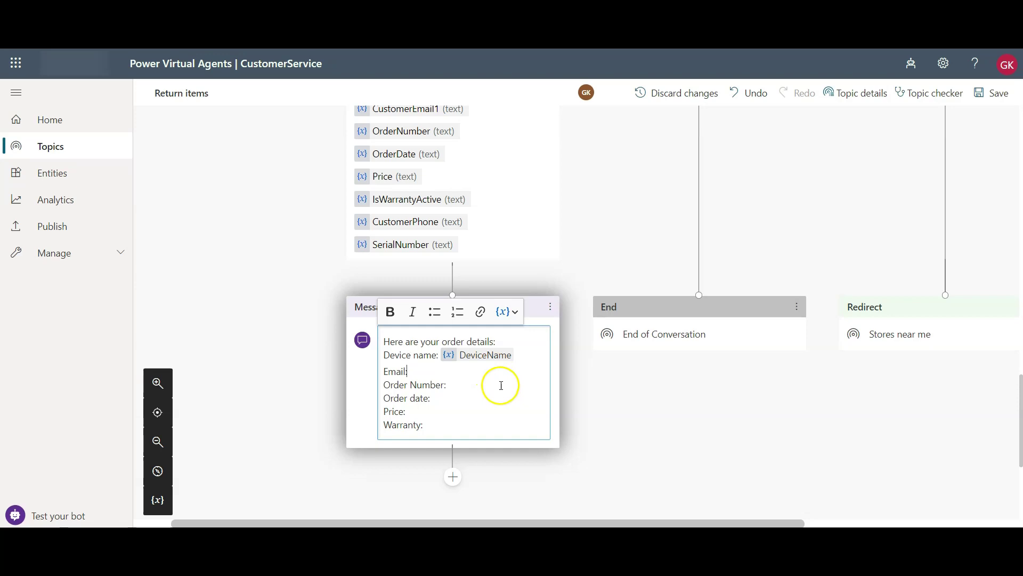
{"action": "left_click", "coordinate": [424, 372]}
{"action": "left_click", "coordinate": [511, 315]}
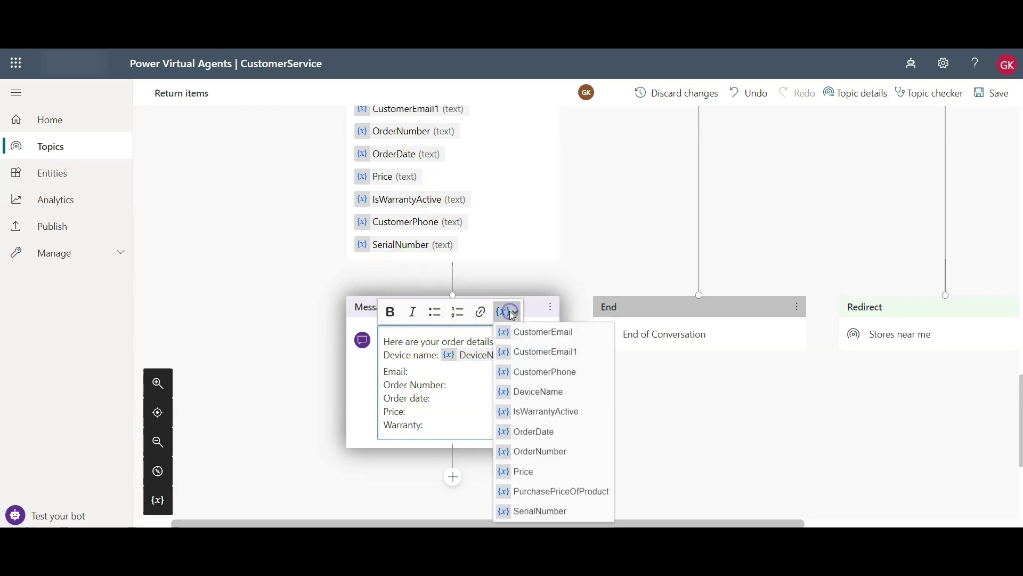
{"action": "left_click", "coordinate": [546, 349]}
- Insert OrderNumber, OrderDate, Price and IsWarrantyActive after their matching labels
{"action": "left_click", "coordinate": [451, 389]}
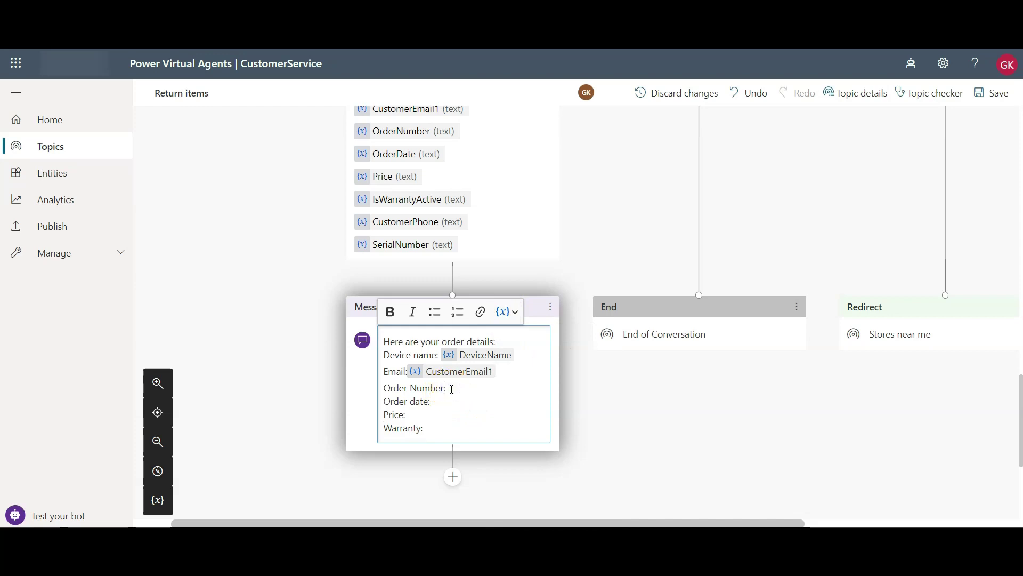
{"action": "left_click", "coordinate": [506, 312]}
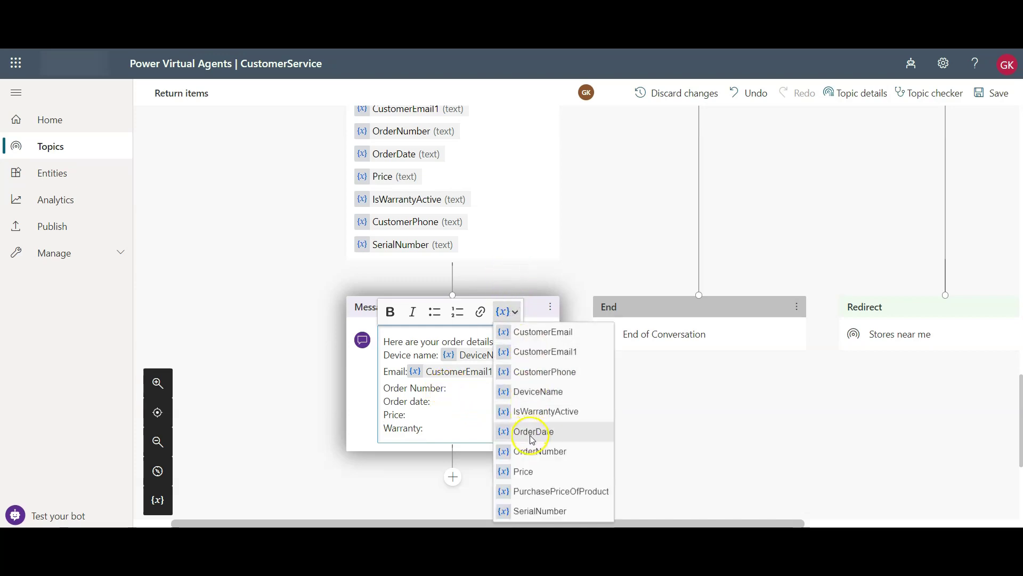
{"action": "left_click", "coordinate": [536, 451]}
{"action": "left_click", "coordinate": [435, 405]}
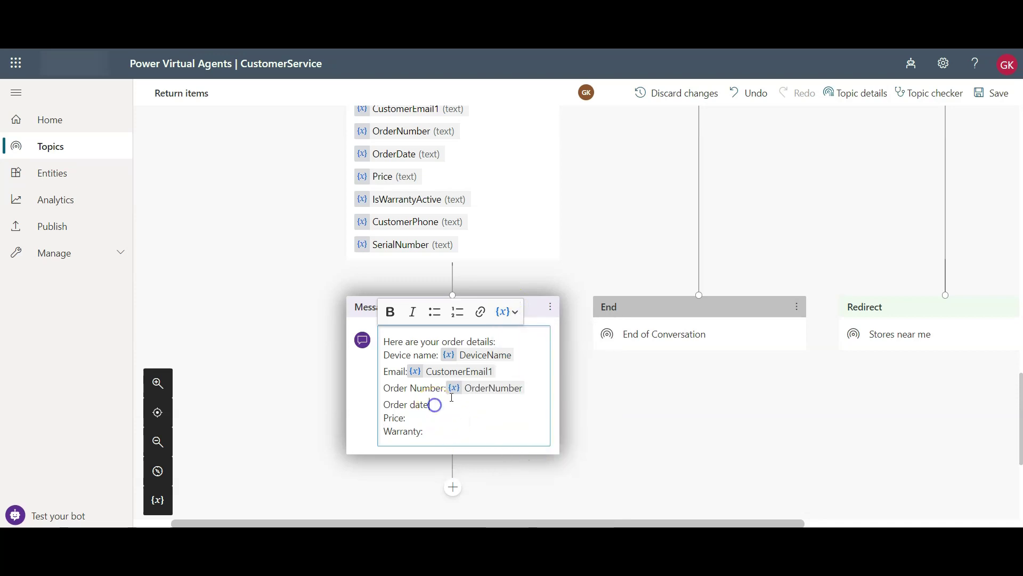
{"action": "left_click", "coordinate": [509, 312]}
{"action": "left_click", "coordinate": [539, 430]}
{"action": "left_click", "coordinate": [416, 421]}
{"action": "left_click", "coordinate": [507, 312]}
{"action": "left_click", "coordinate": [538, 466]}
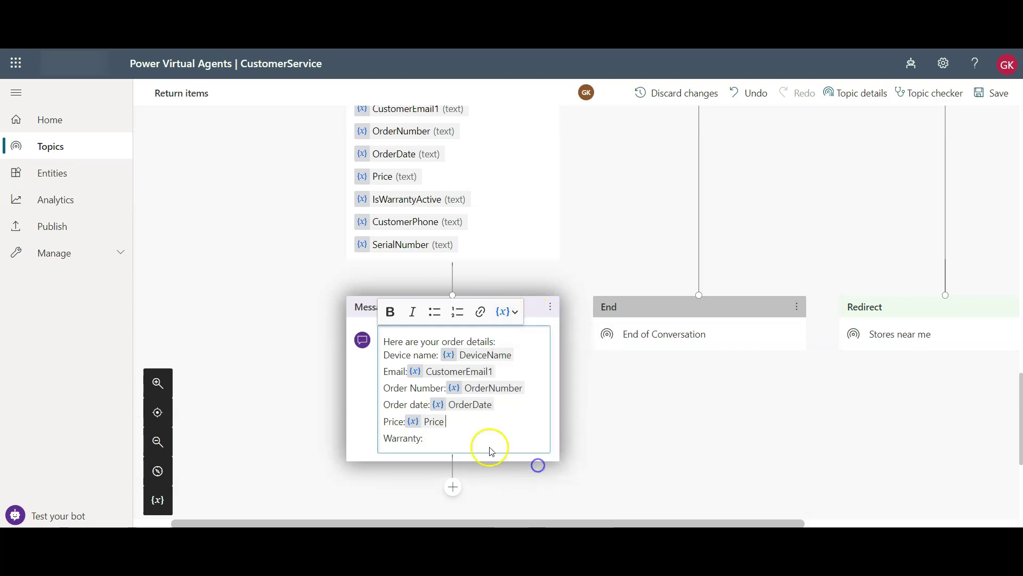
{"action": "left_click", "coordinate": [433, 441]}
{"action": "left_click", "coordinate": [507, 312]}
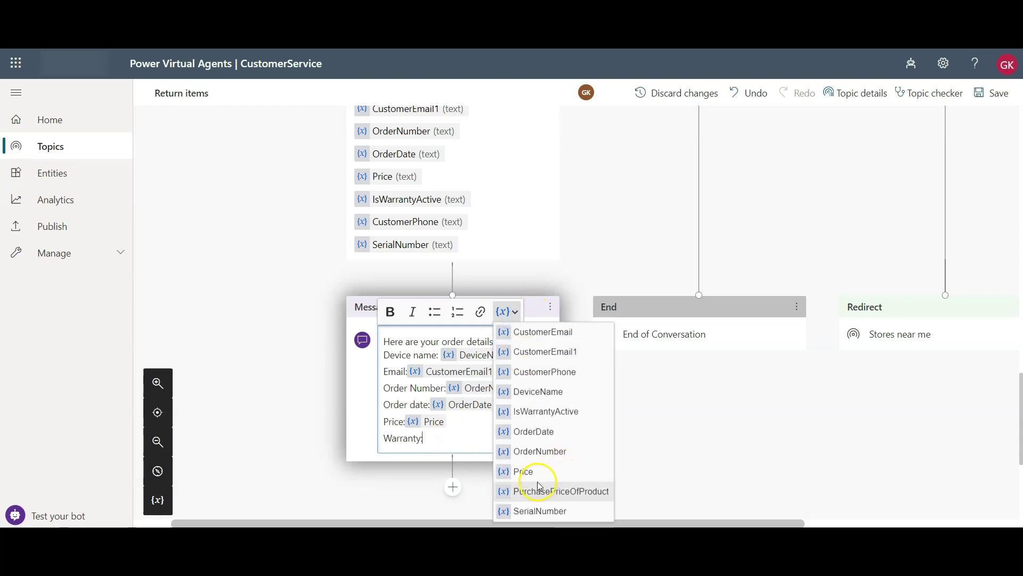
{"action": "left_click", "coordinate": [532, 411]}
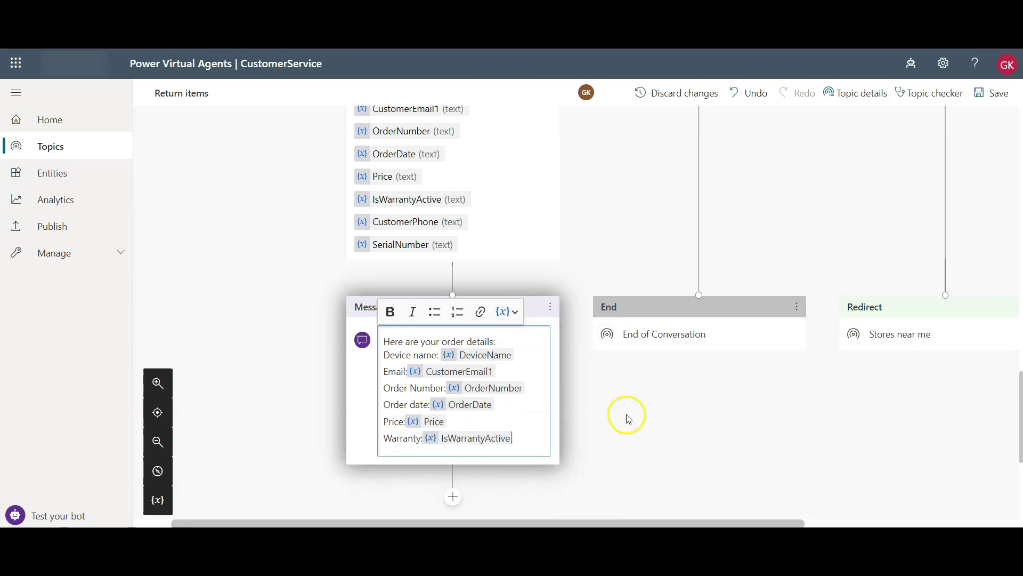
{"action": "scroll", "coordinate": [627, 419], "scroll_direction": "down", "scroll_amount": 2}
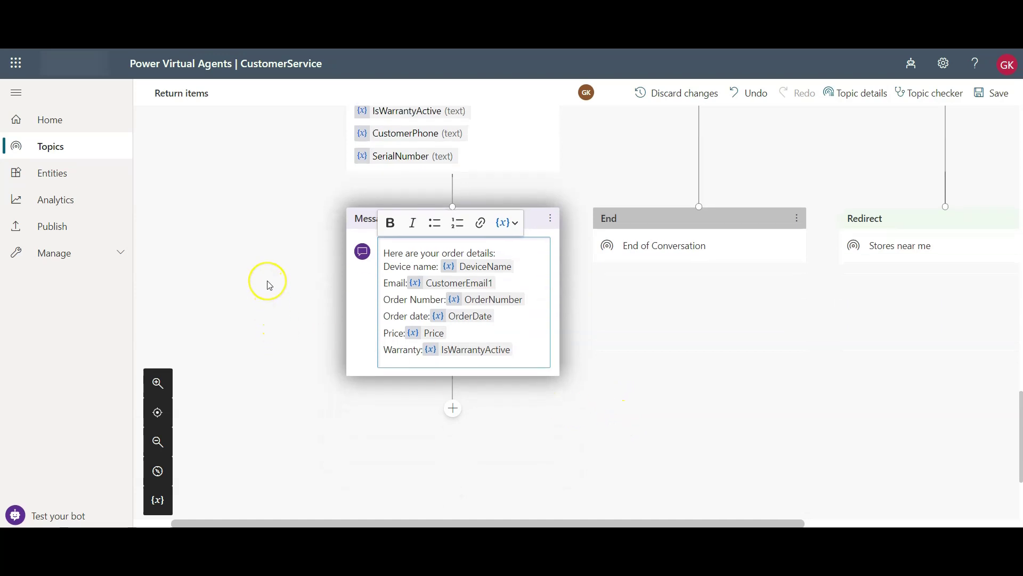
- Add a question asking 'Would you like to return the item?', correcting the 'retun' typo
{"action": "left_click", "coordinate": [454, 409]}
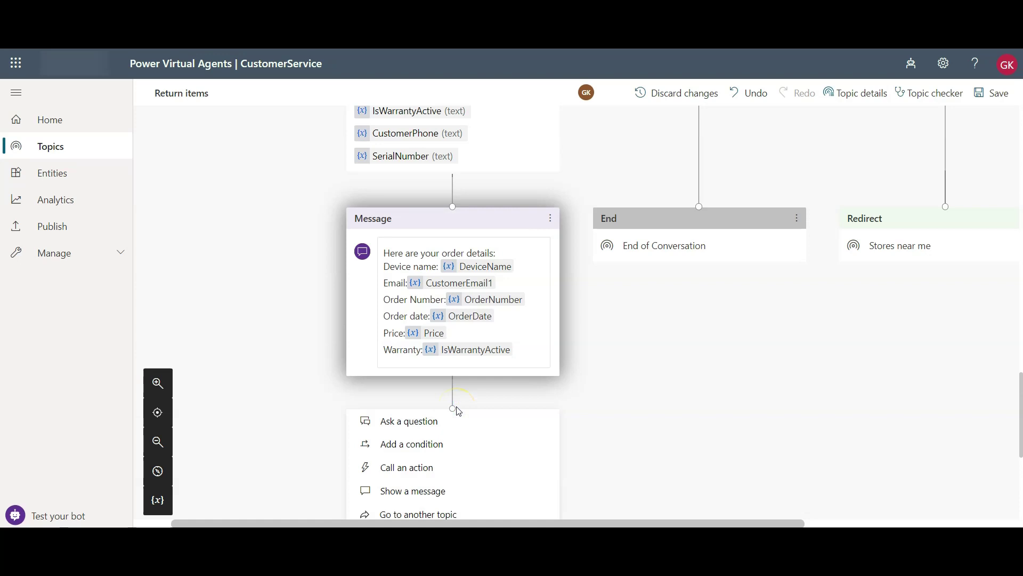
{"action": "left_click", "coordinate": [429, 422]}
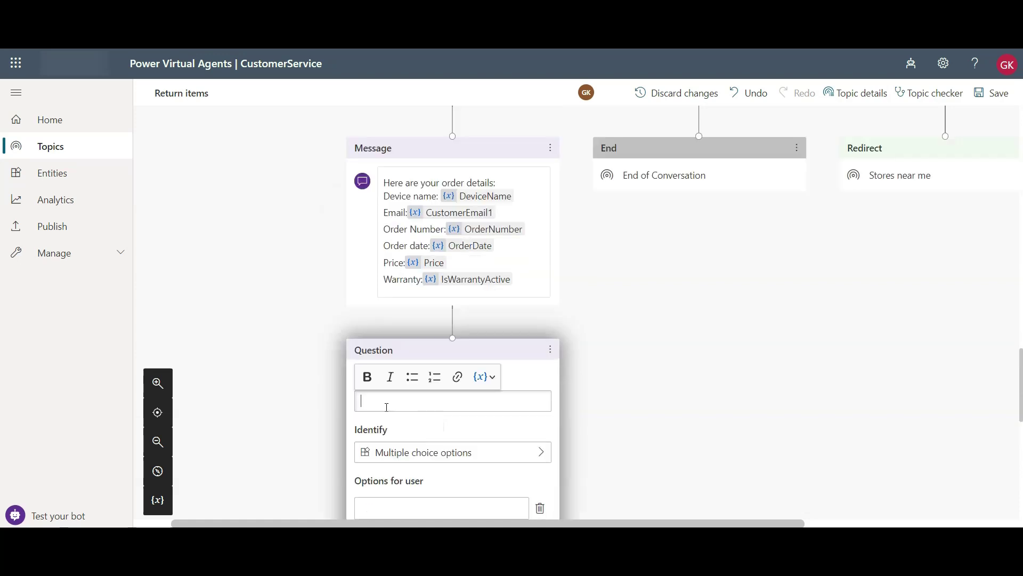
{"action": "type", "text": "Would you like to retun the item?"}
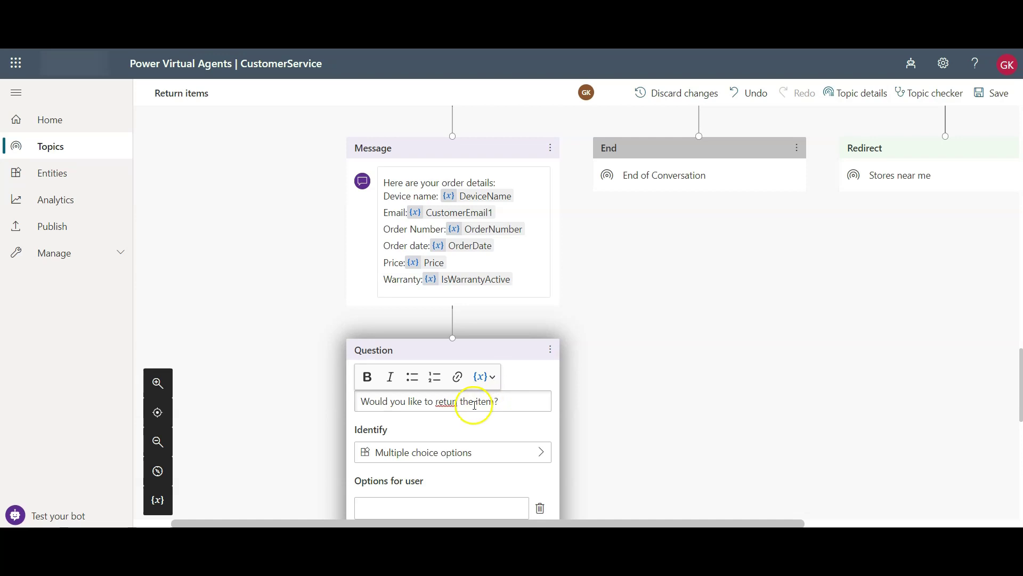
{"action": "left_click", "coordinate": [450, 402]}
{"action": "type", "text": "r"}
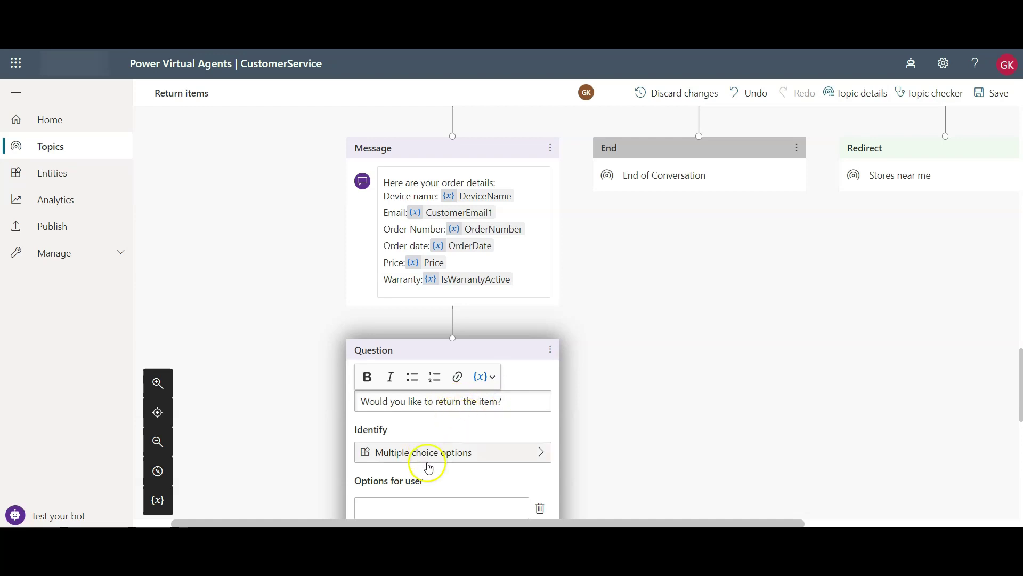
{"action": "scroll", "coordinate": [445, 457], "scroll_direction": "down", "scroll_amount": 4}
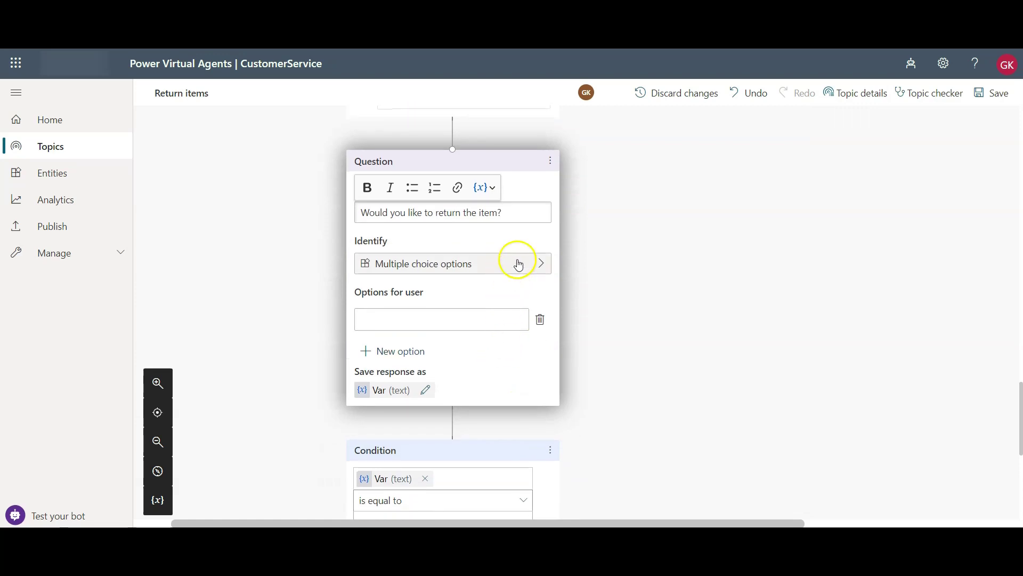
- Set the return question to identify Boolean, store it in ConfirmProductReturn, and save the topic
{"action": "left_click", "coordinate": [519, 264]}
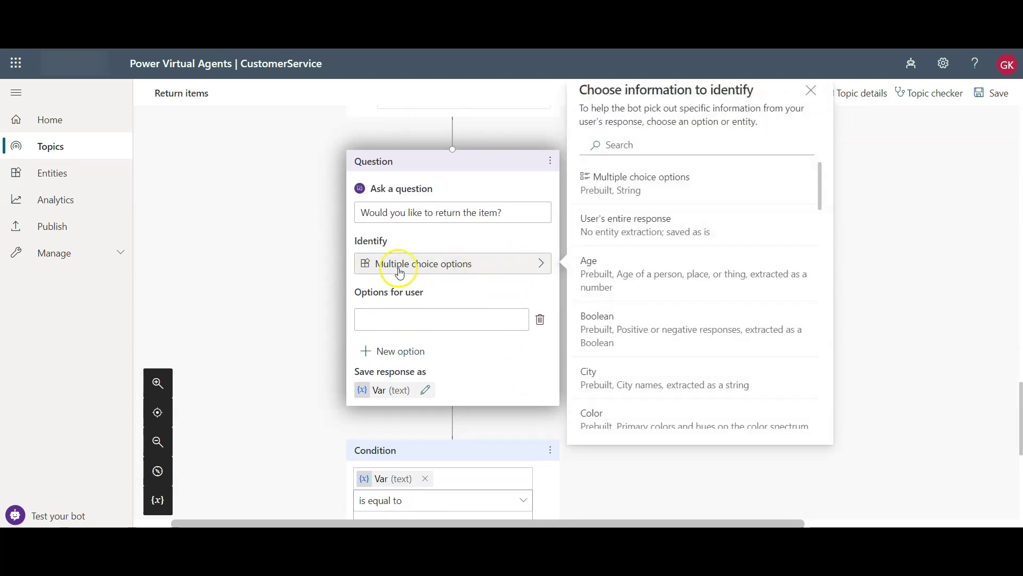
{"action": "left_click", "coordinate": [612, 322]}
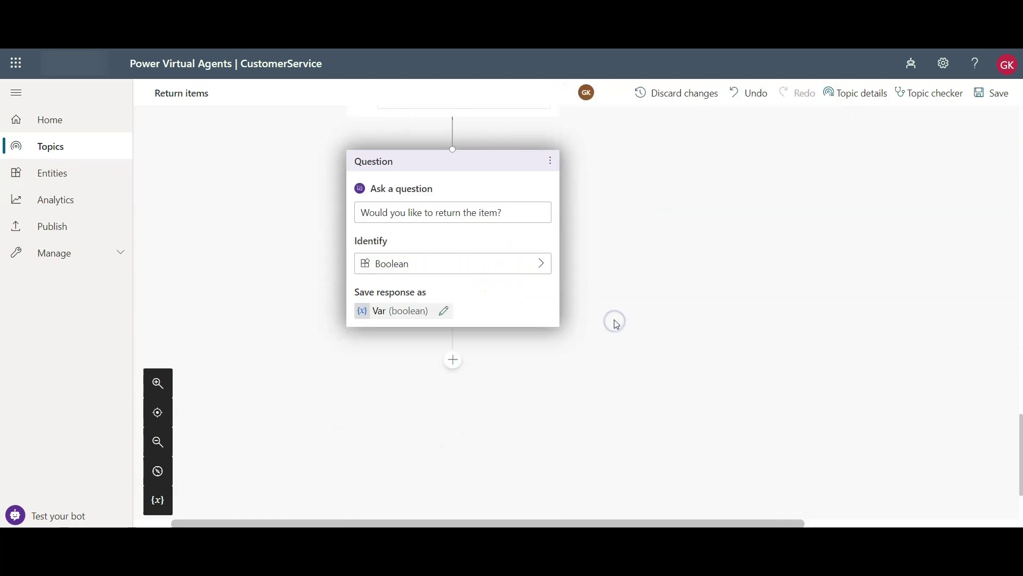
{"action": "left_click", "coordinate": [445, 312]}
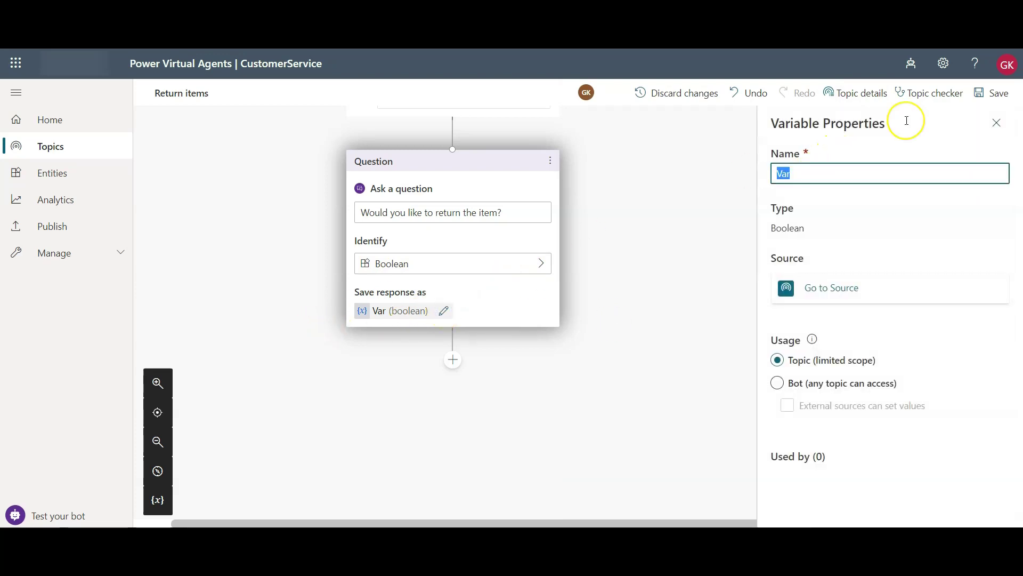
{"action": "type", "text": "Confirm"}
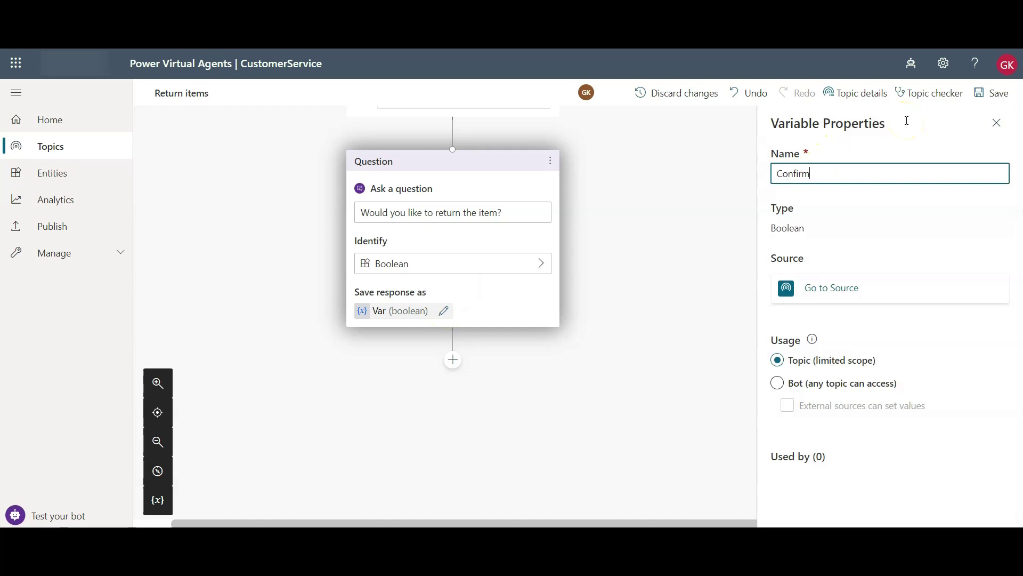
{"action": "type", "text": "Return"}
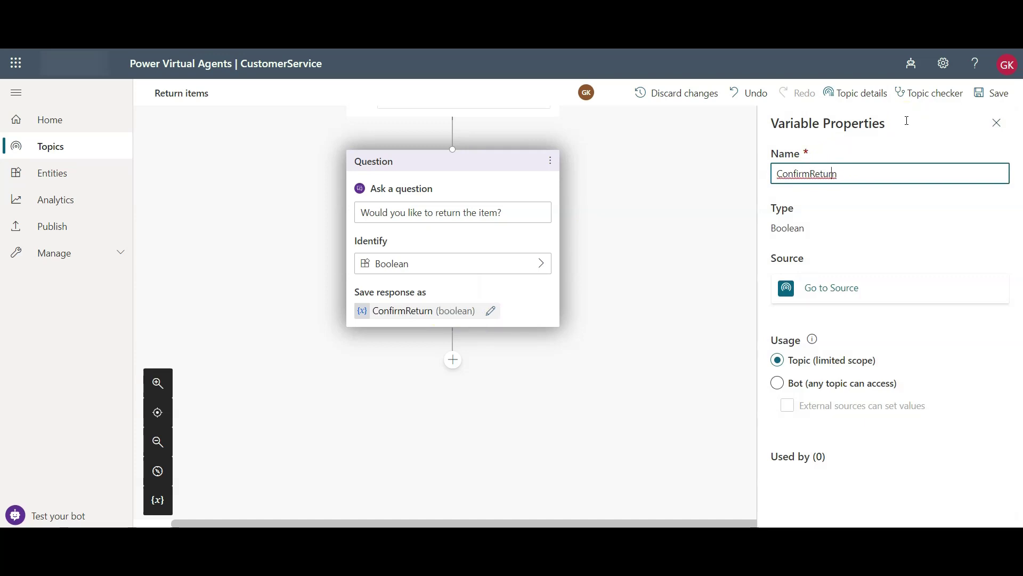
{"action": "key", "text": "Left"}
{"action": "key", "text": "Left"}
{"action": "key", "text": "Left"}
{"action": "type", "text": "Product"}
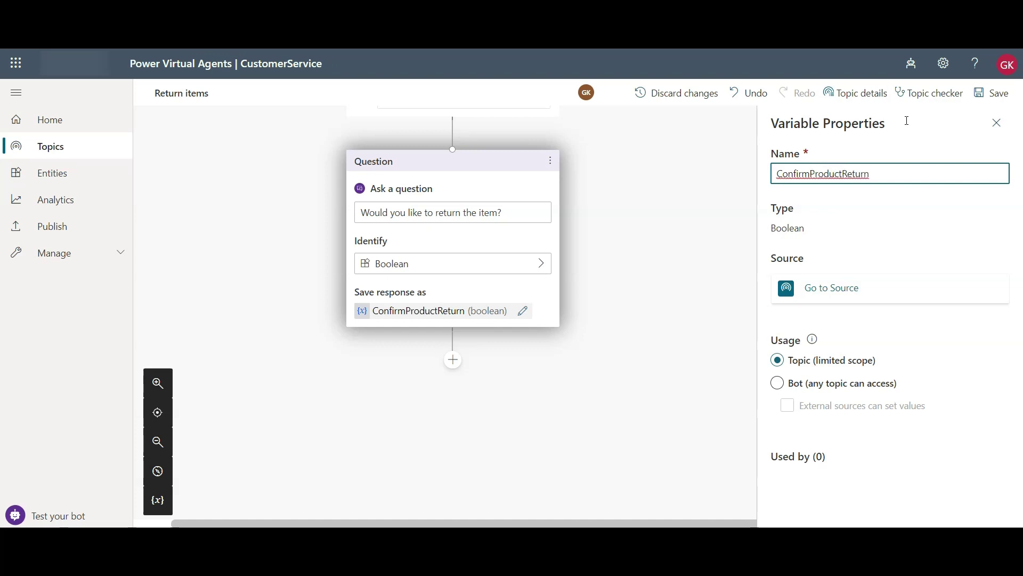
{"action": "left_click", "coordinate": [993, 94]}
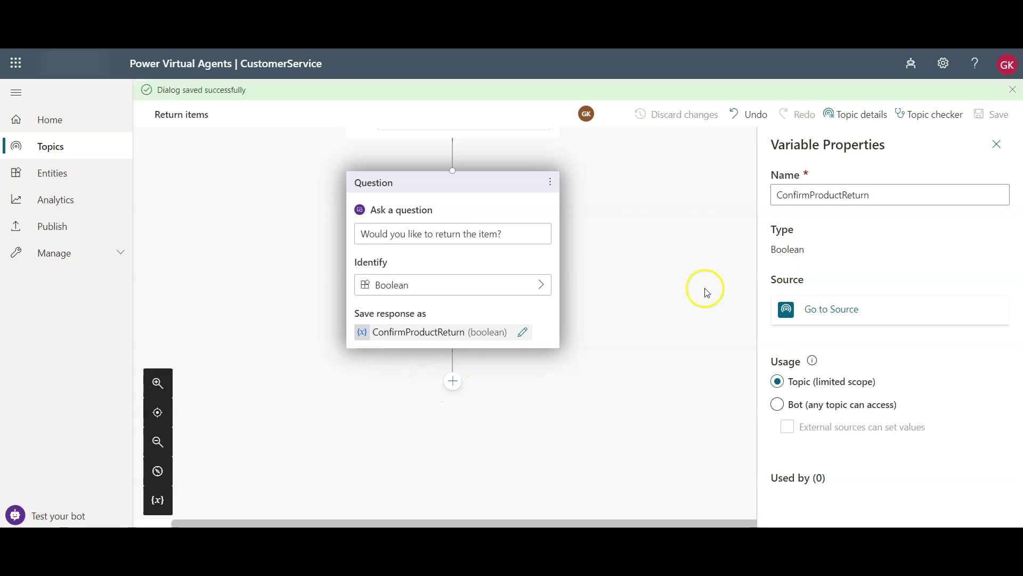
- Add a condition after the question testing whether ConfirmProductReturn is equal to True
{"action": "left_click", "coordinate": [996, 144]}
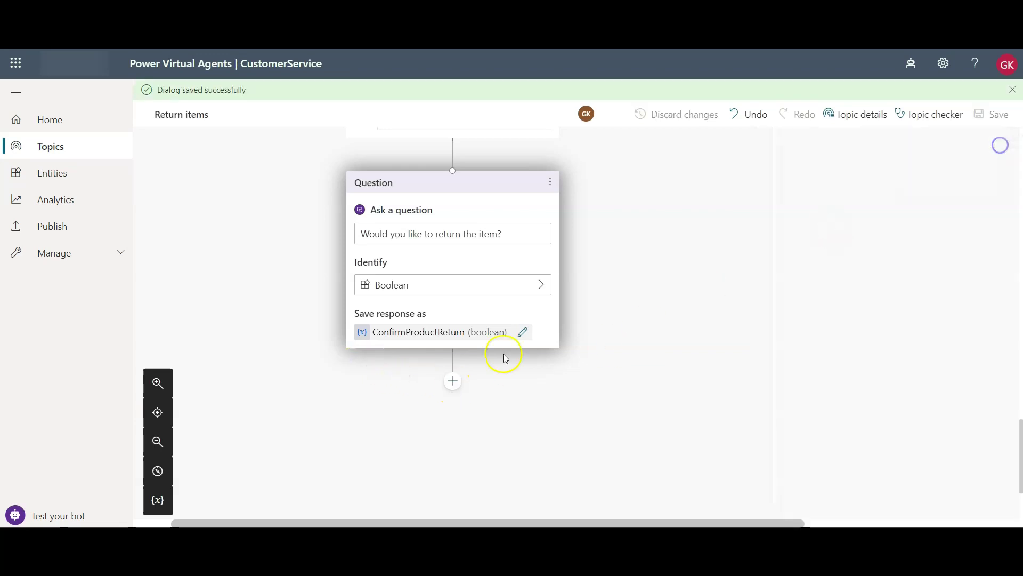
{"action": "left_click", "coordinate": [462, 388]}
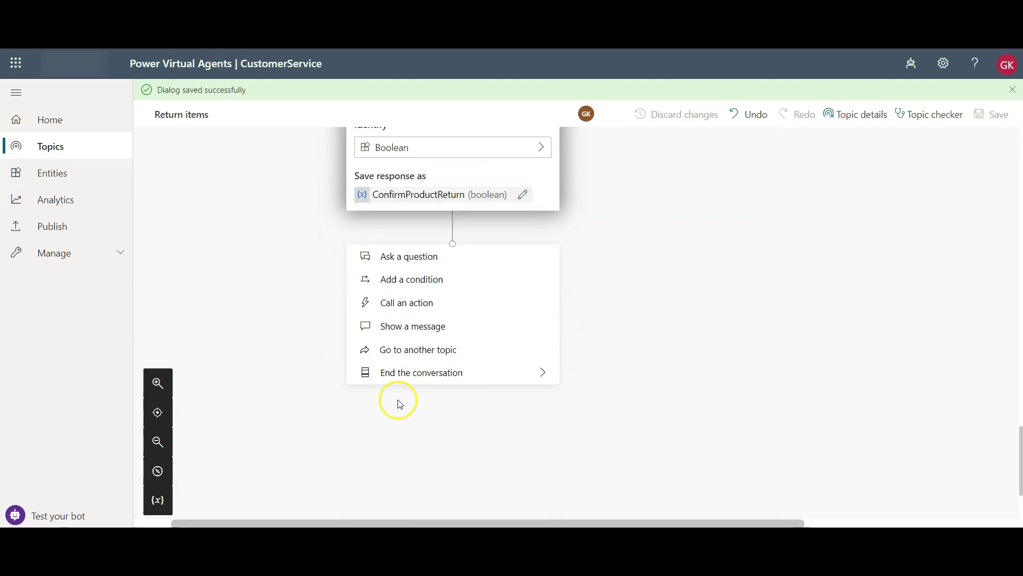
{"action": "left_click", "coordinate": [434, 287]}
{"action": "left_click", "coordinate": [455, 283]}
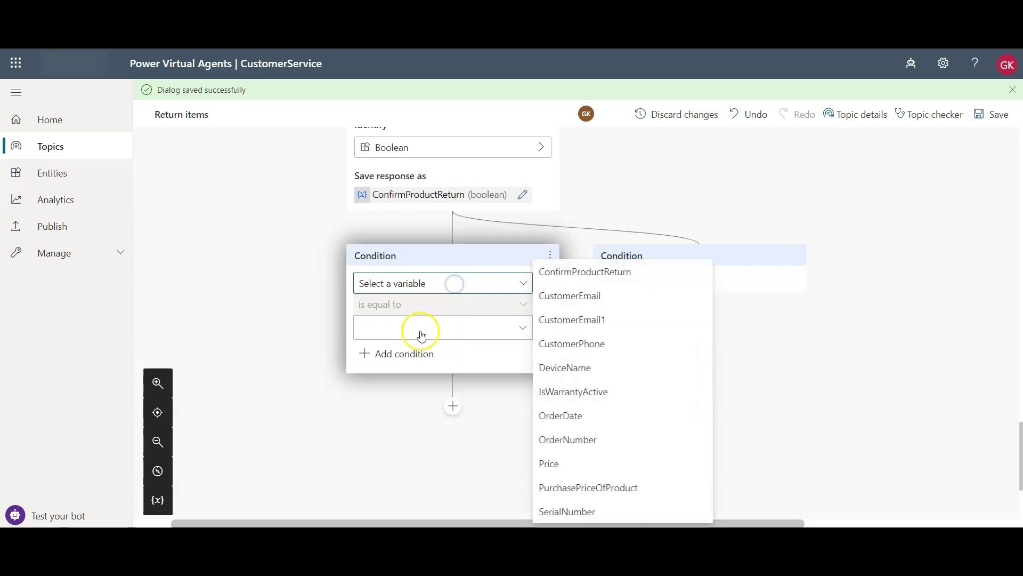
{"action": "left_click", "coordinate": [580, 272]}
{"action": "left_click", "coordinate": [459, 332]}
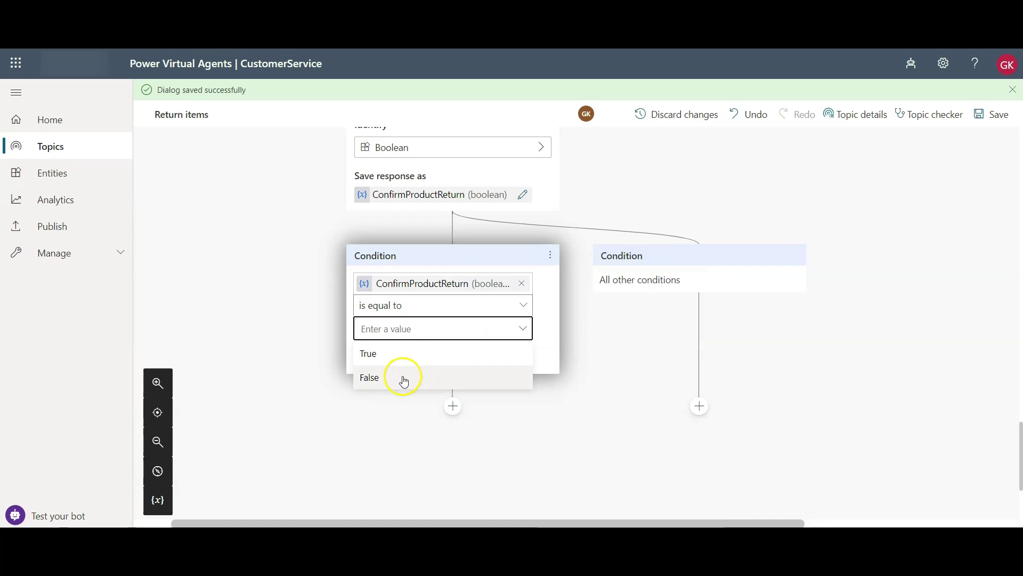
{"action": "left_click", "coordinate": [392, 333]}
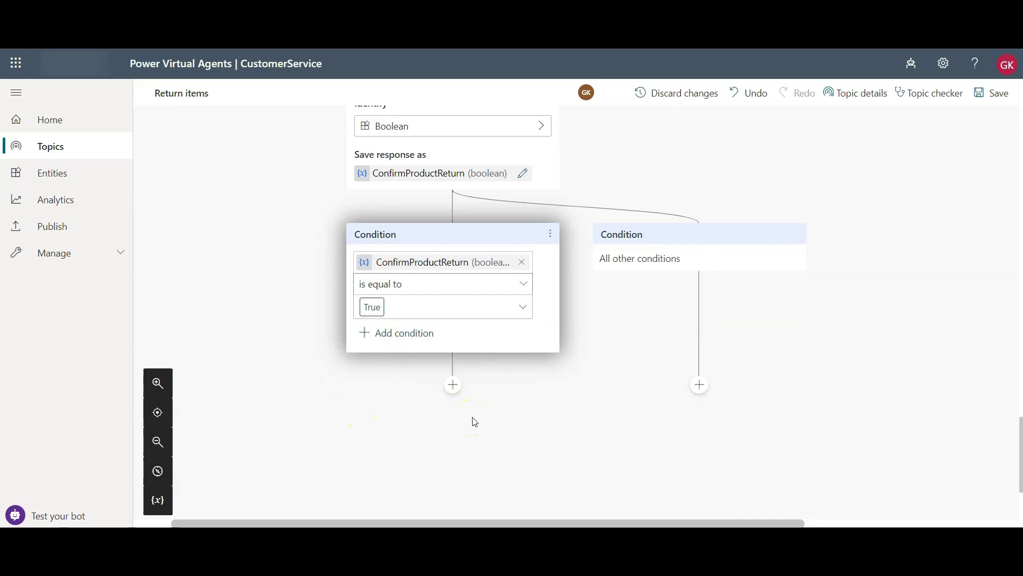
- End the all-other-conditions branch with a survey and list the flows callable on the True branch
{"action": "left_click", "coordinate": [700, 386]}
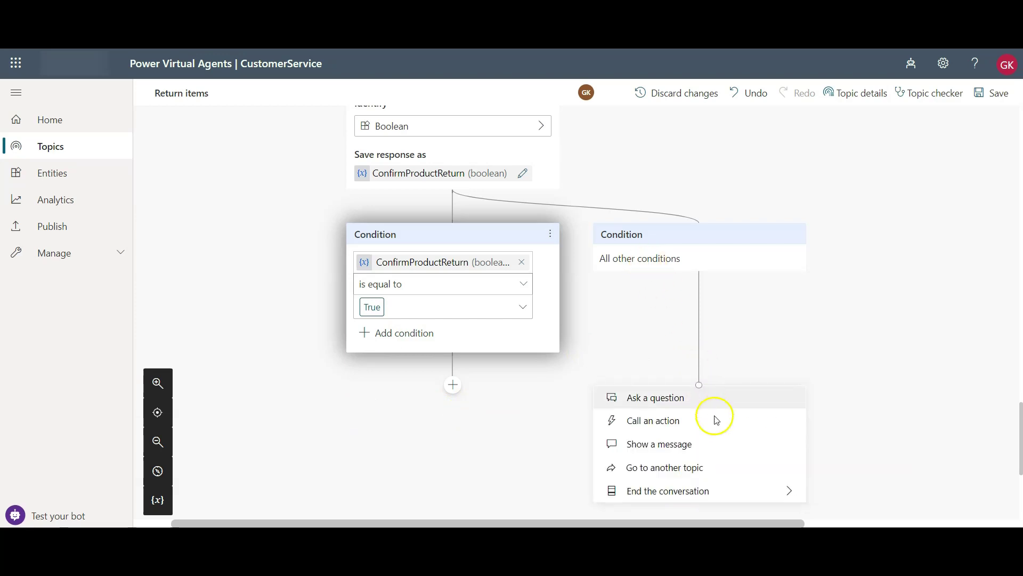
{"action": "mouse_move", "coordinate": [727, 491]}
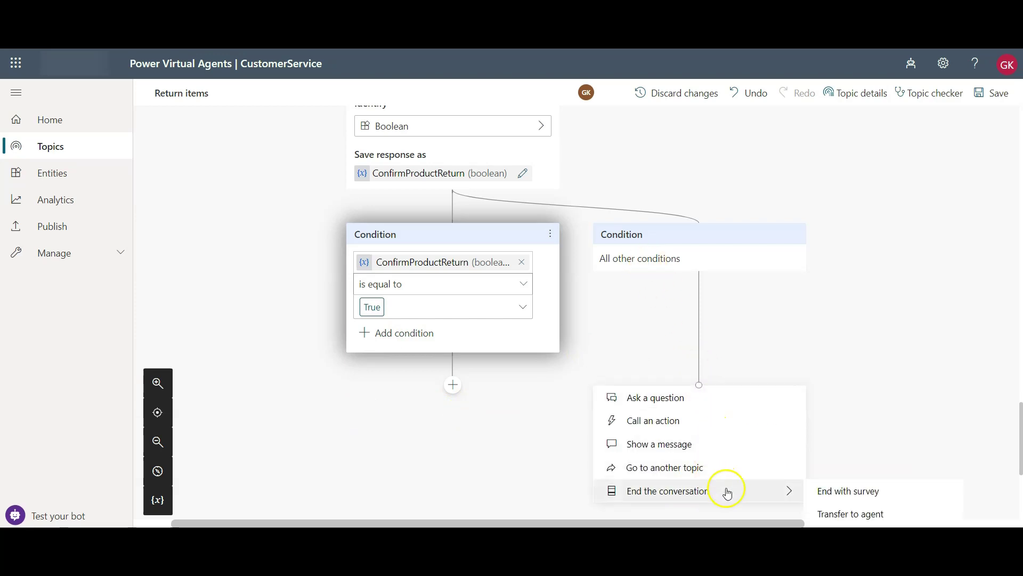
{"action": "left_click", "coordinate": [847, 495]}
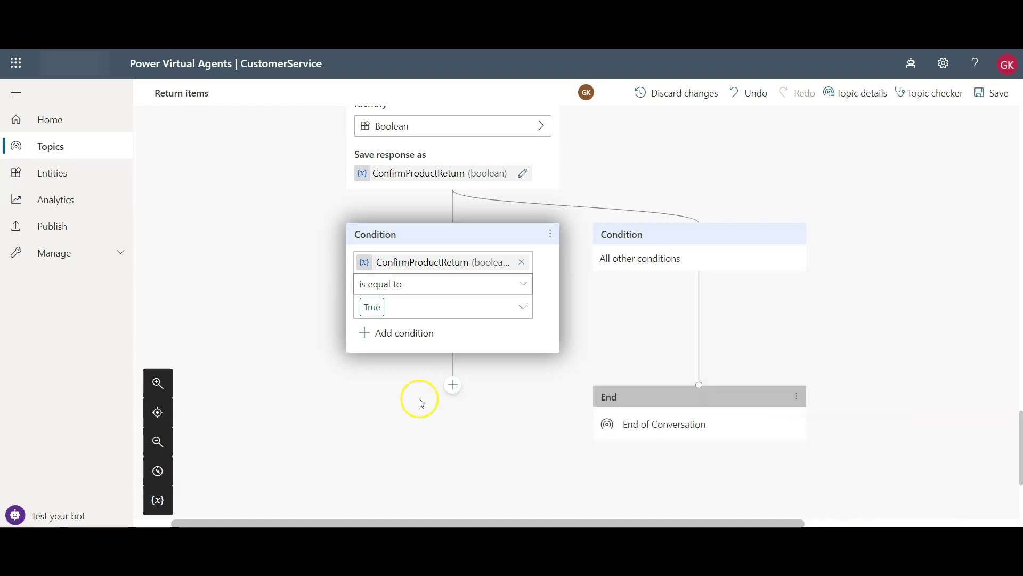
{"action": "left_click", "coordinate": [453, 384]}
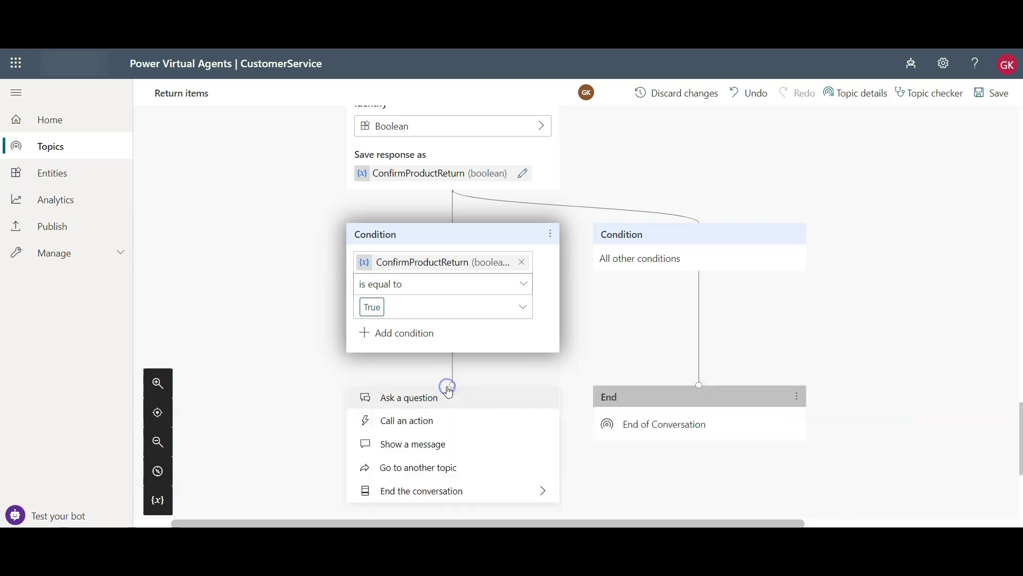
{"action": "left_click", "coordinate": [396, 421]}
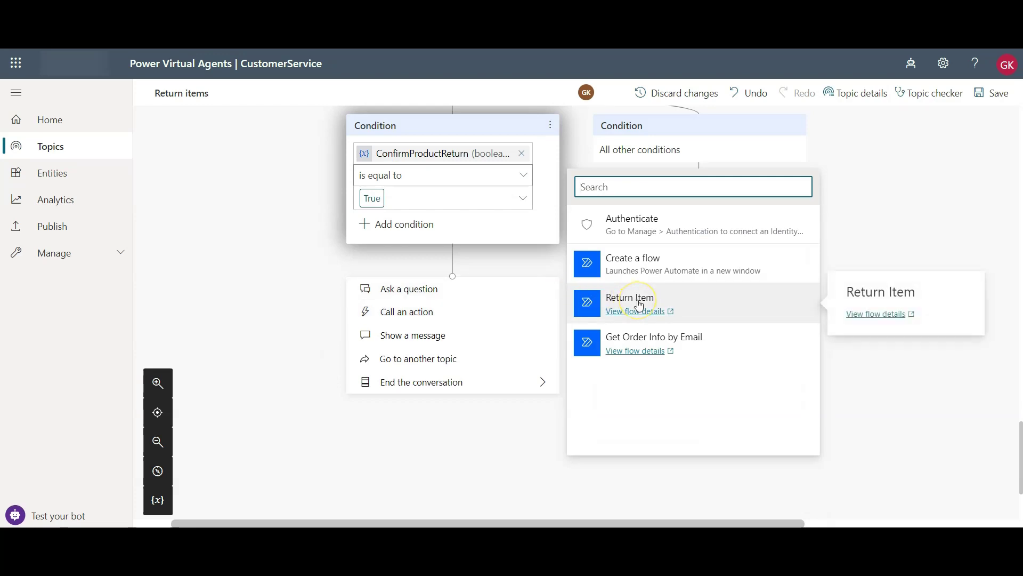
- Call the Return Item flow on the True branch, passing OrderNumber and CustomerEmail1 as inputs
{"action": "left_click", "coordinate": [638, 302]}
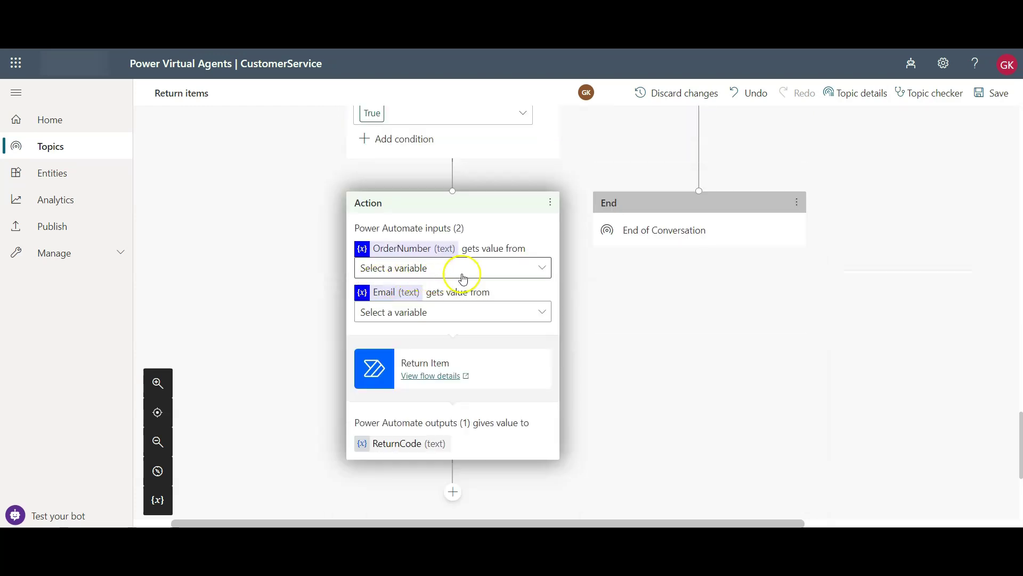
{"action": "left_click", "coordinate": [463, 271]}
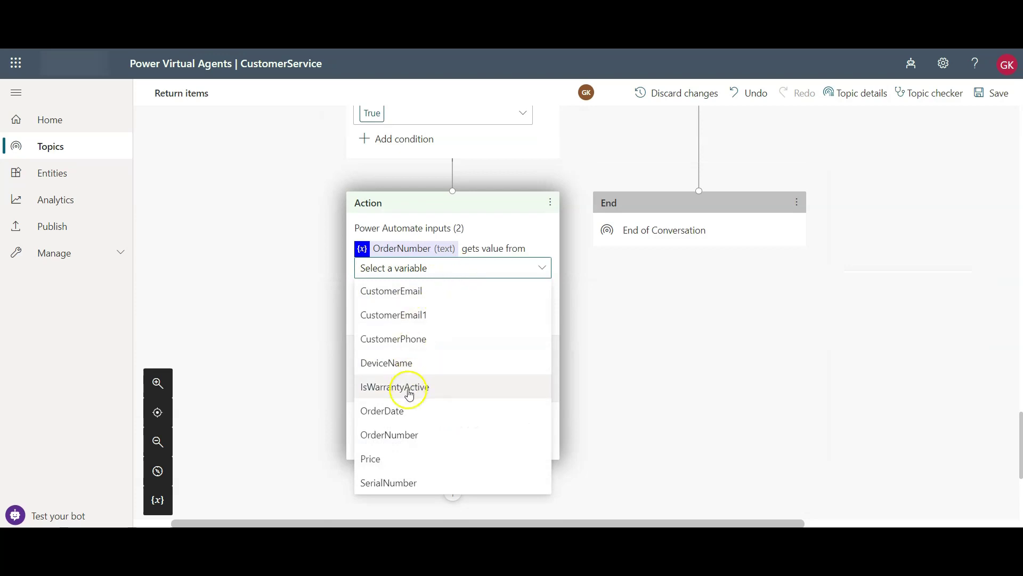
{"action": "left_click", "coordinate": [394, 434]}
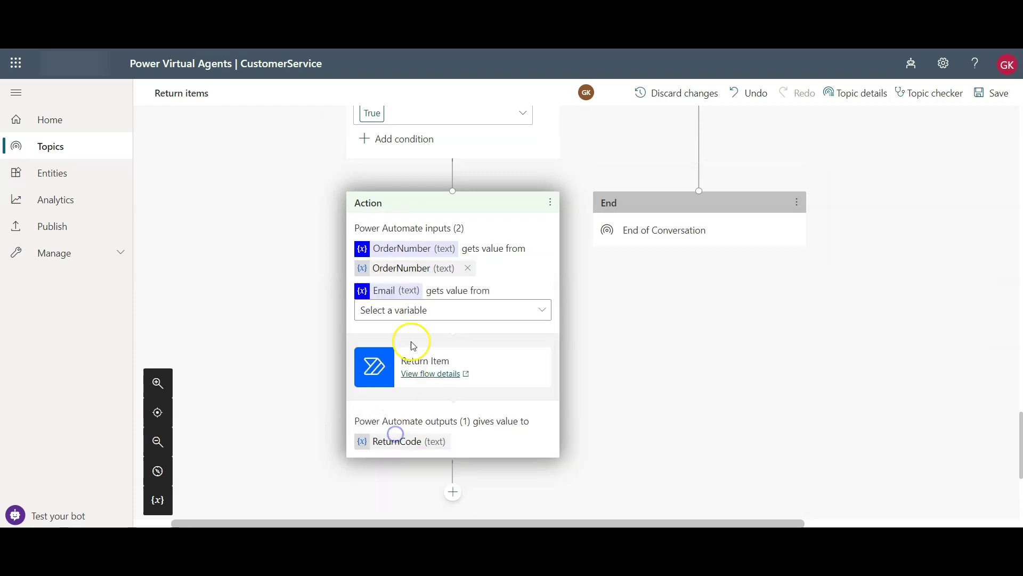
{"action": "left_click", "coordinate": [440, 310]}
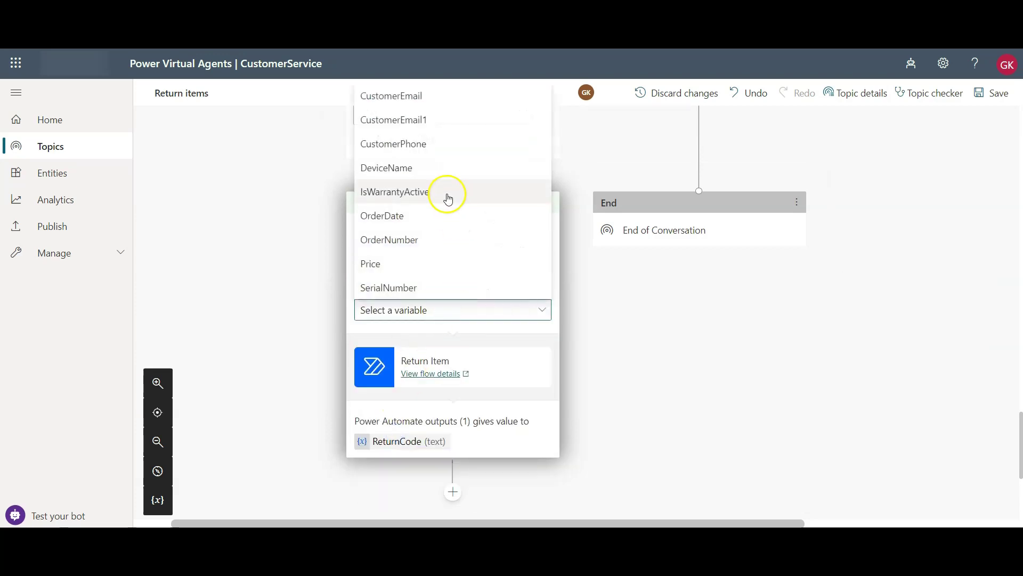
{"action": "left_click", "coordinate": [414, 121]}
- Add an empty message step below the Return Item action card
{"action": "scroll", "coordinate": [337, 349], "scroll_direction": "down", "scroll_amount": 2}
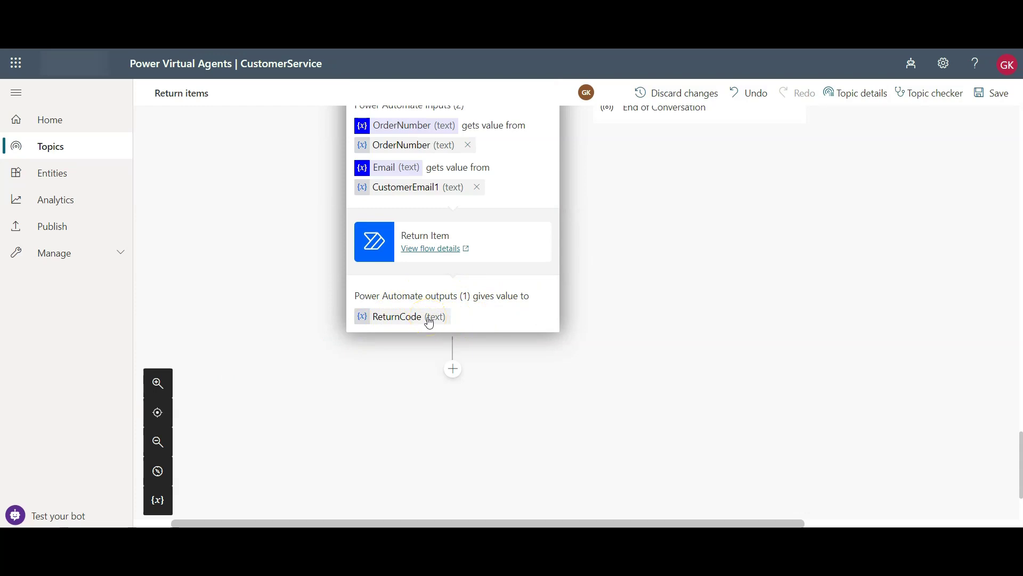
{"action": "left_click", "coordinate": [371, 369]}
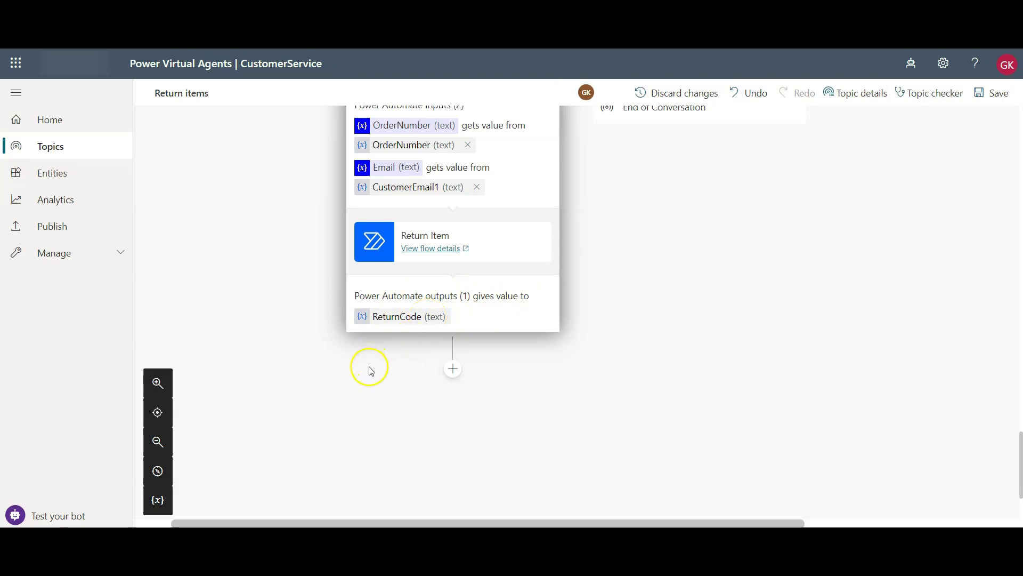
{"action": "left_click", "coordinate": [456, 368]}
{"action": "left_click", "coordinate": [412, 452]}
- Write the message confirming the return request is initiated, inserting the ReturnCode variable after 'code is:'
{"action": "scroll", "coordinate": [320, 406], "scroll_direction": "down", "scroll_amount": 1}
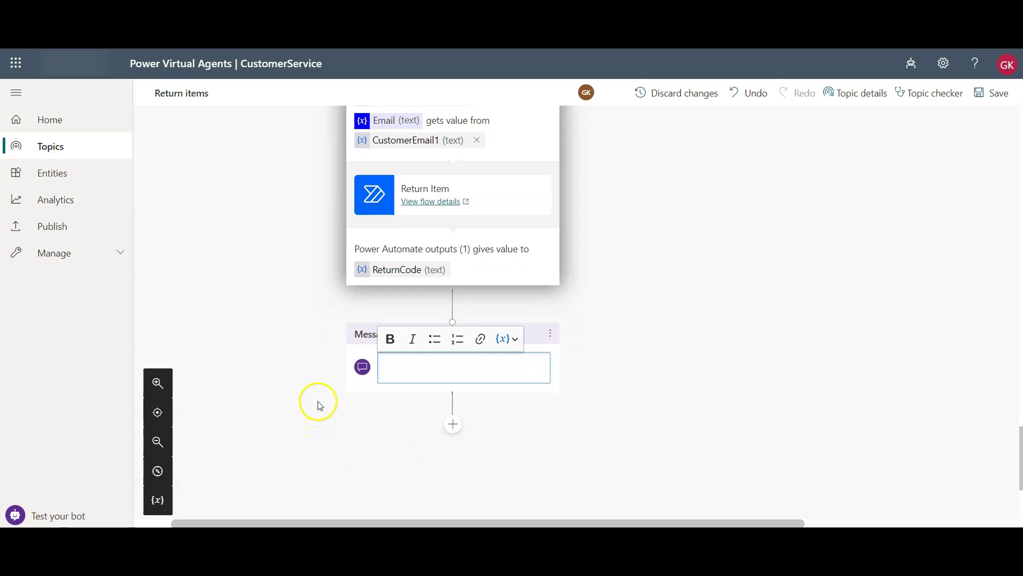
{"action": "type", "text": "Thank you. I have initiated your"}
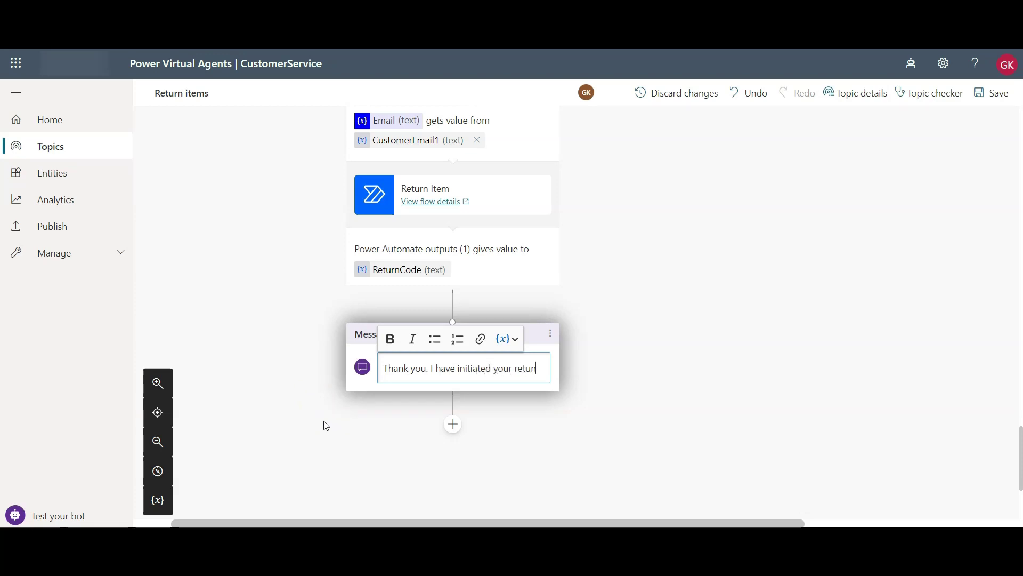
{"action": "type", "text": "request"}
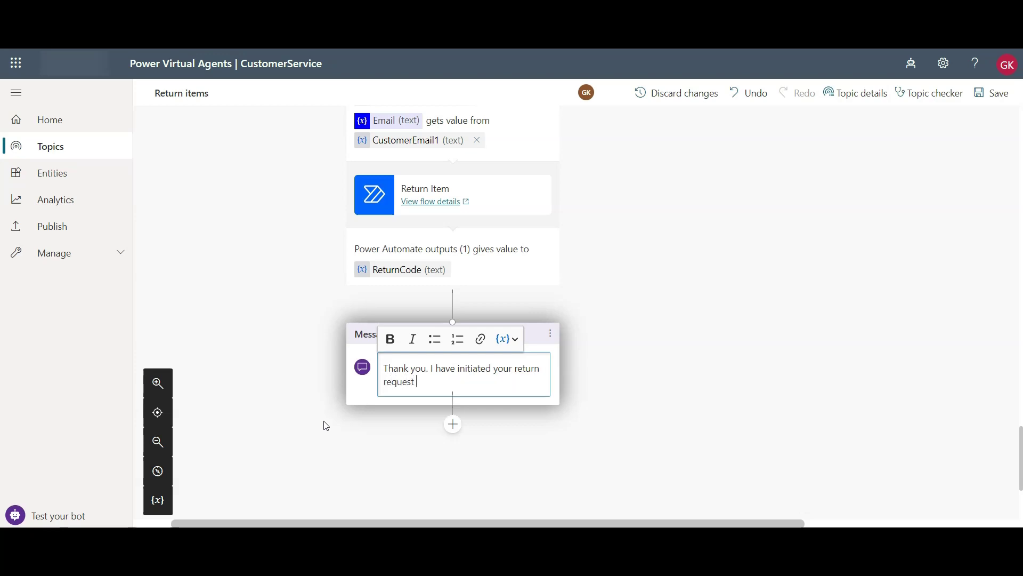
{"action": "key", "text": "BackSpace"}
{"action": "type", "text": "and the return conf"}
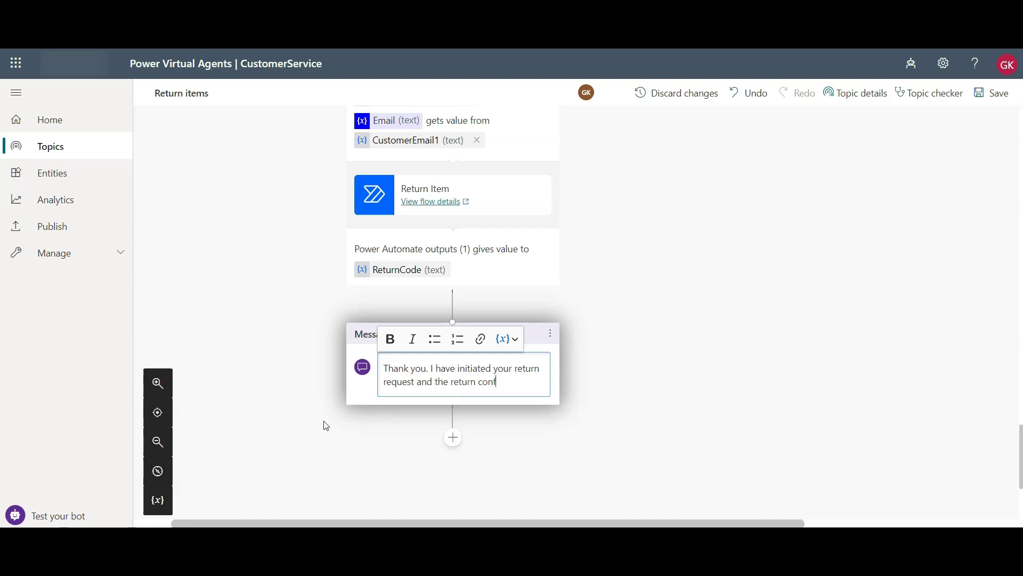
{"action": "type", "text": "ode is:"}
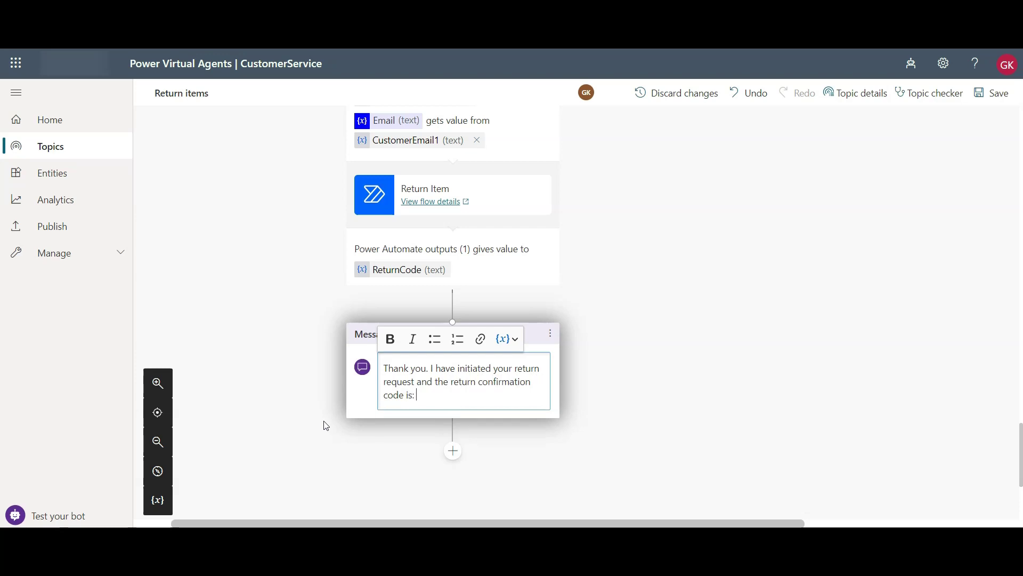
{"action": "left_click", "coordinate": [509, 348]}
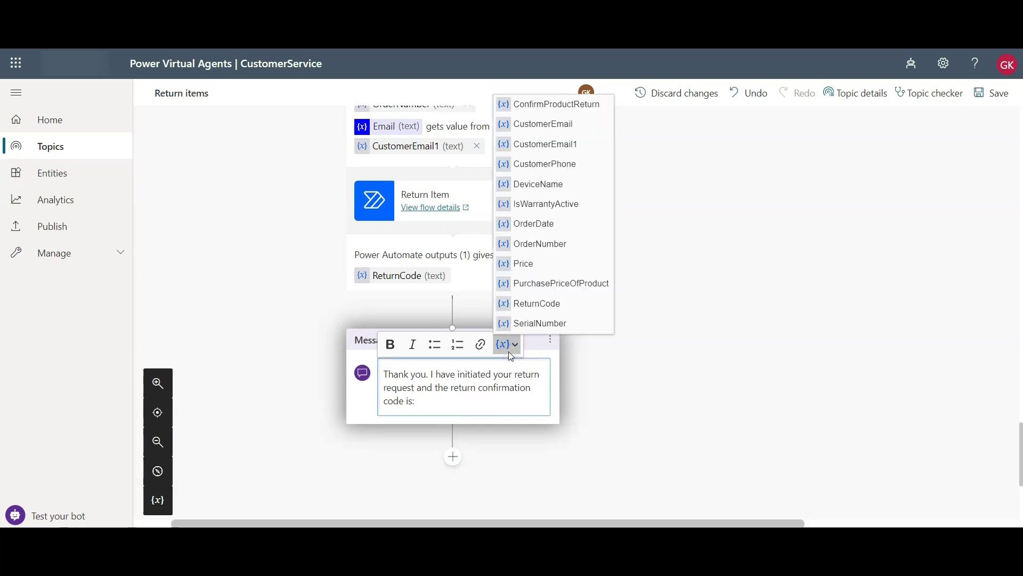
{"action": "left_click", "coordinate": [532, 303]}
{"action": "left_click", "coordinate": [493, 399]}
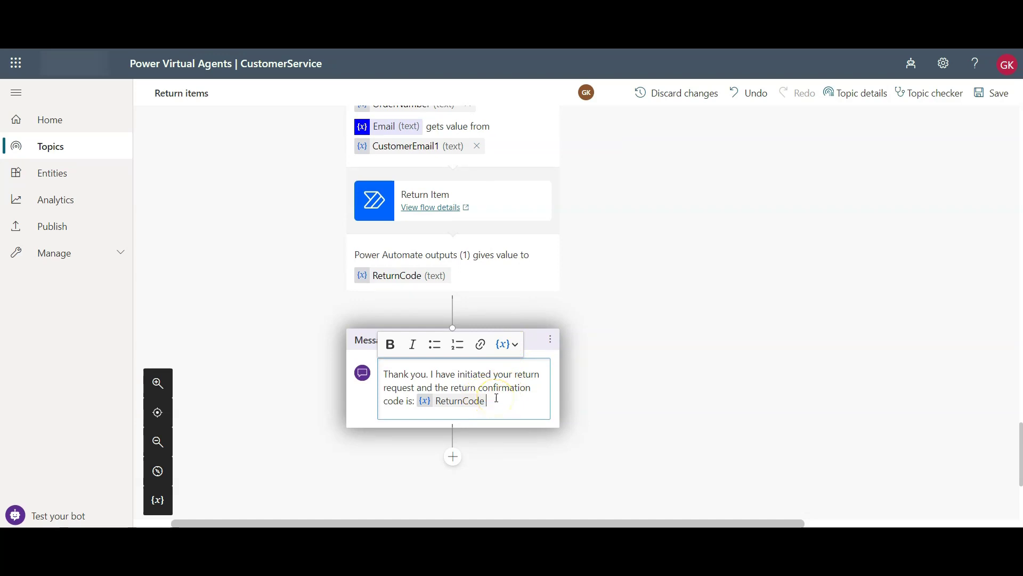
{"action": "left_click", "coordinate": [453, 458]}
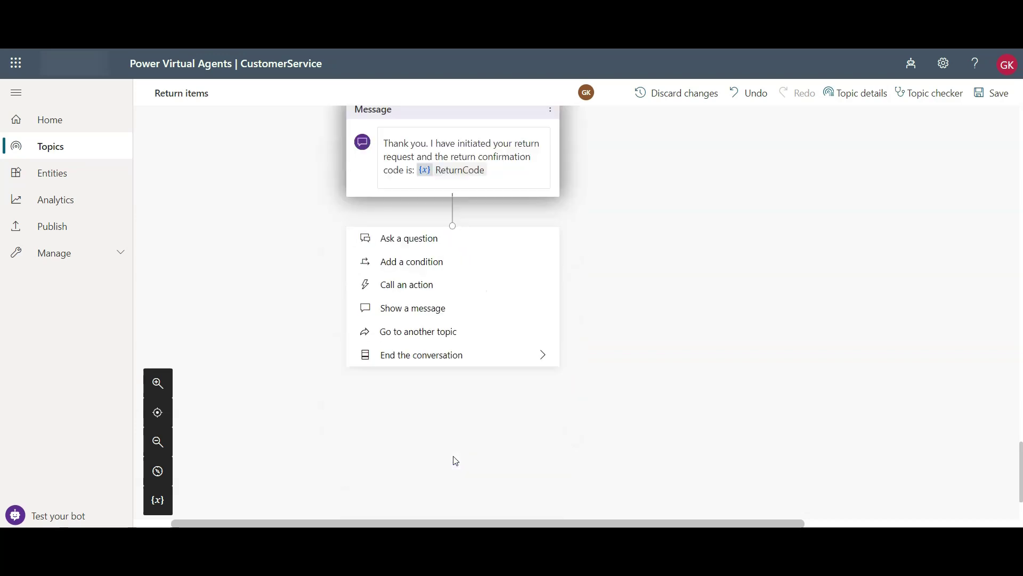
- Add an End with survey step after the ReturnCode message, then save the topic
{"action": "mouse_move", "coordinate": [468, 342]}
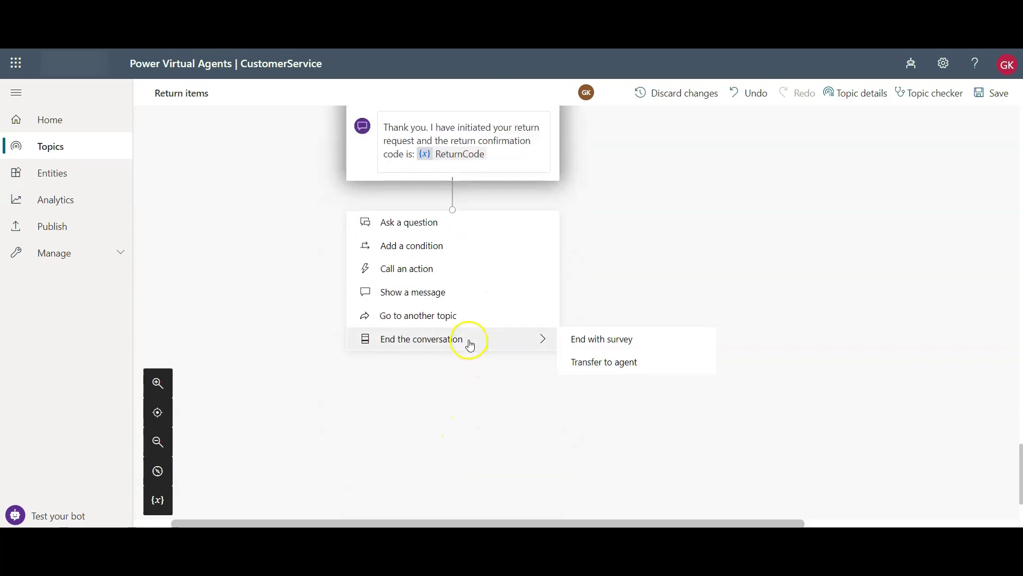
{"action": "left_click", "coordinate": [601, 346]}
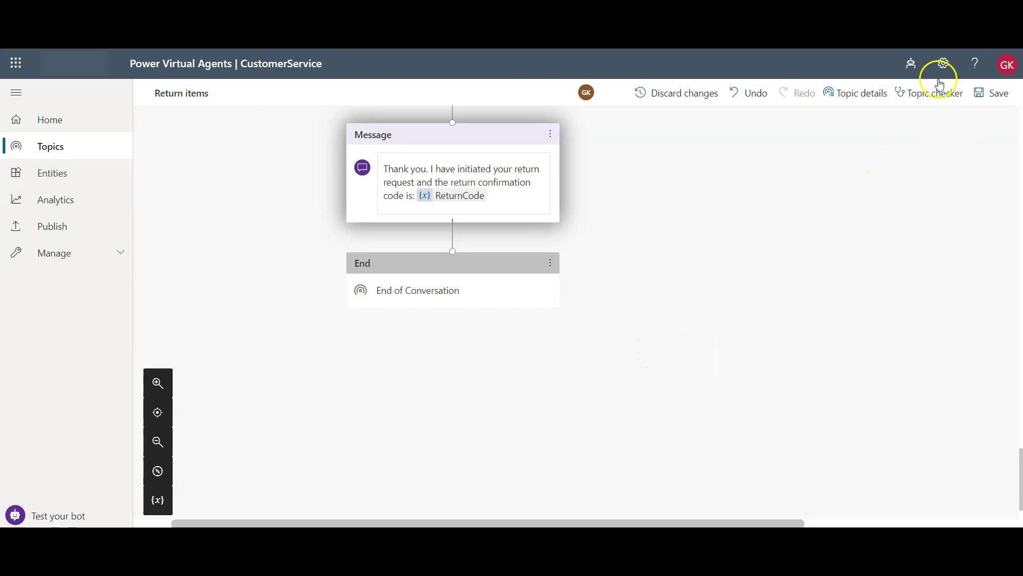
{"action": "left_click", "coordinate": [992, 92]}
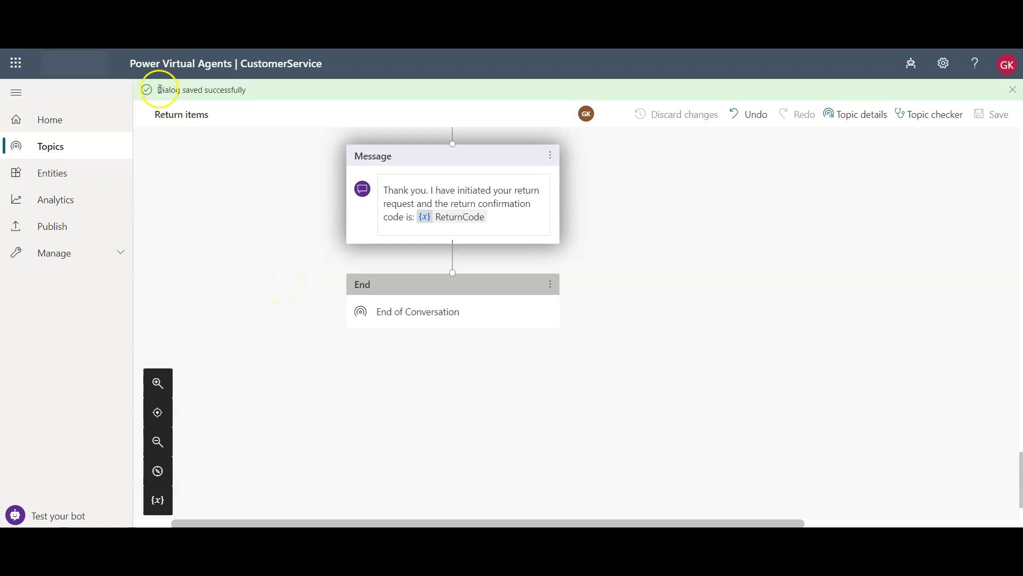
- Open the test bot with Track between topics on and send 'I want to return a product'
{"action": "left_click", "coordinate": [51, 517]}
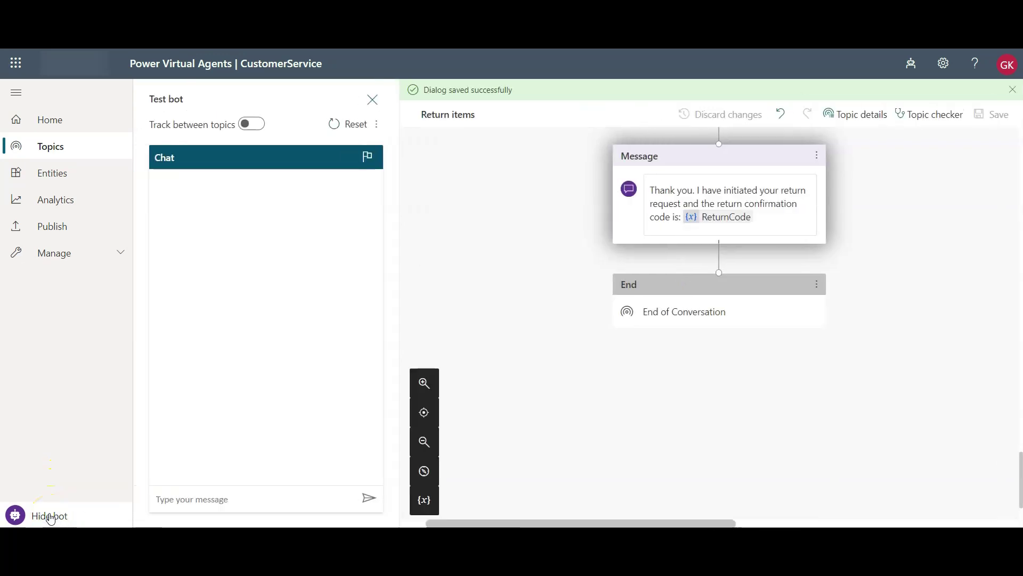
{"action": "left_click", "coordinate": [256, 123]}
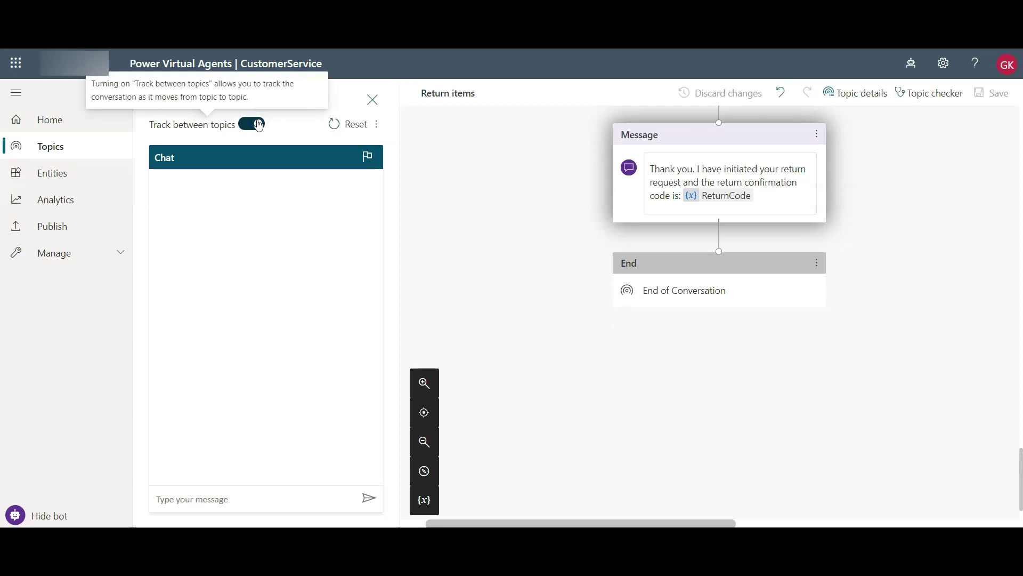
{"action": "left_click", "coordinate": [230, 497]}
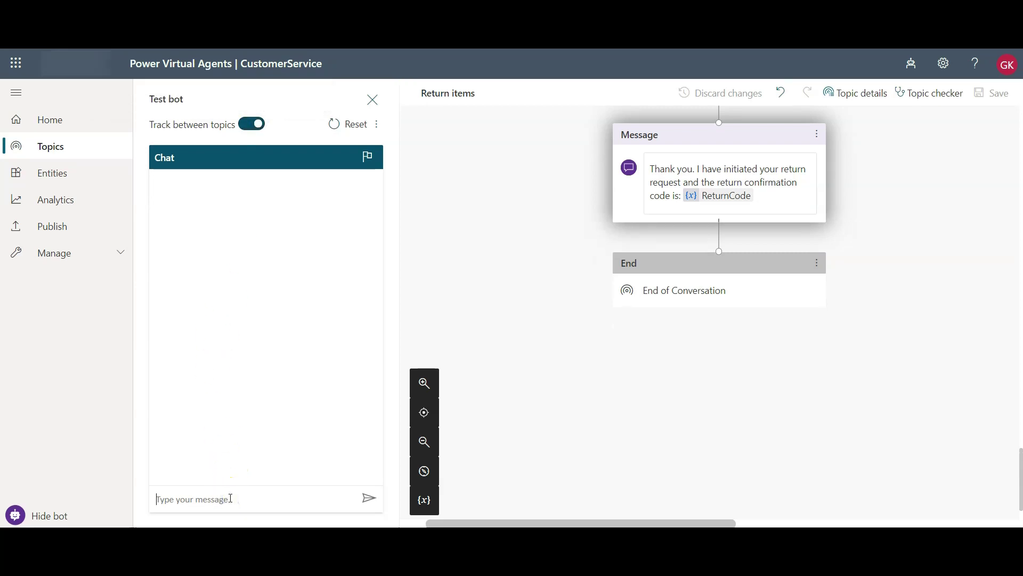
{"action": "type", "text": "I want to return a product"}
{"action": "left_click", "coordinate": [369, 500]}
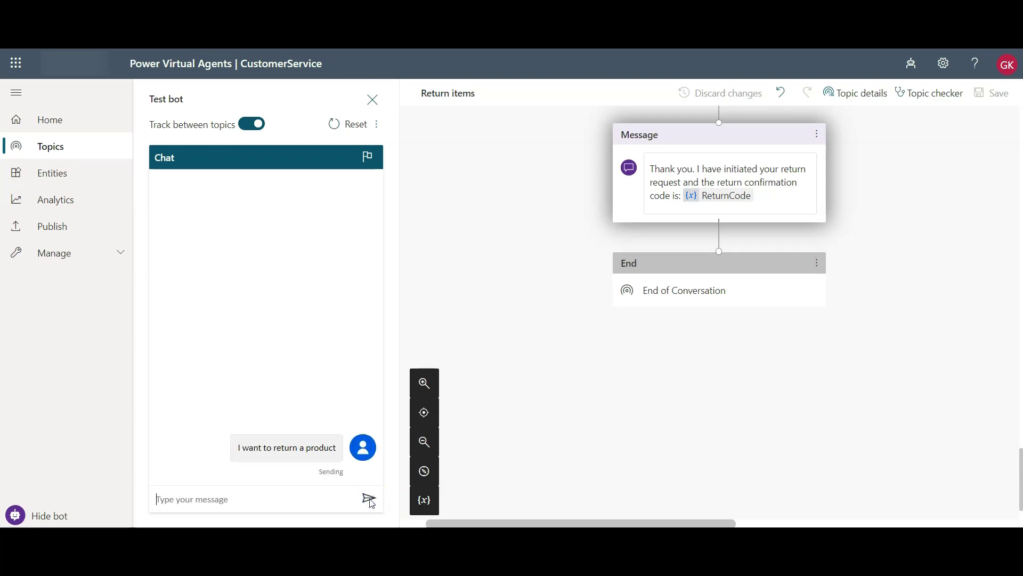
- Answer the purchase-price question with 900 in the test chat
{"action": "left_click", "coordinate": [293, 500]}
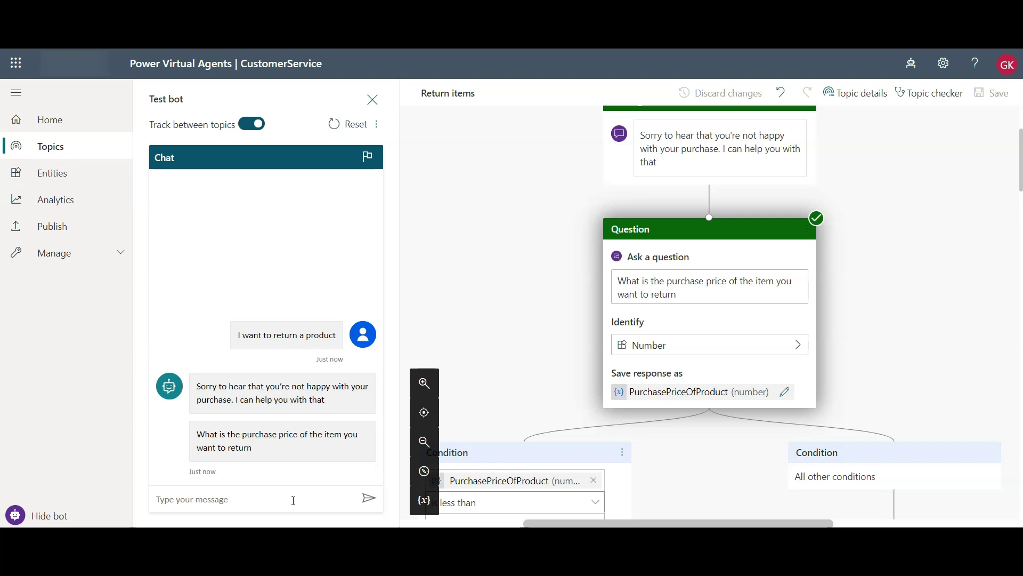
{"action": "type", "text": "900"}
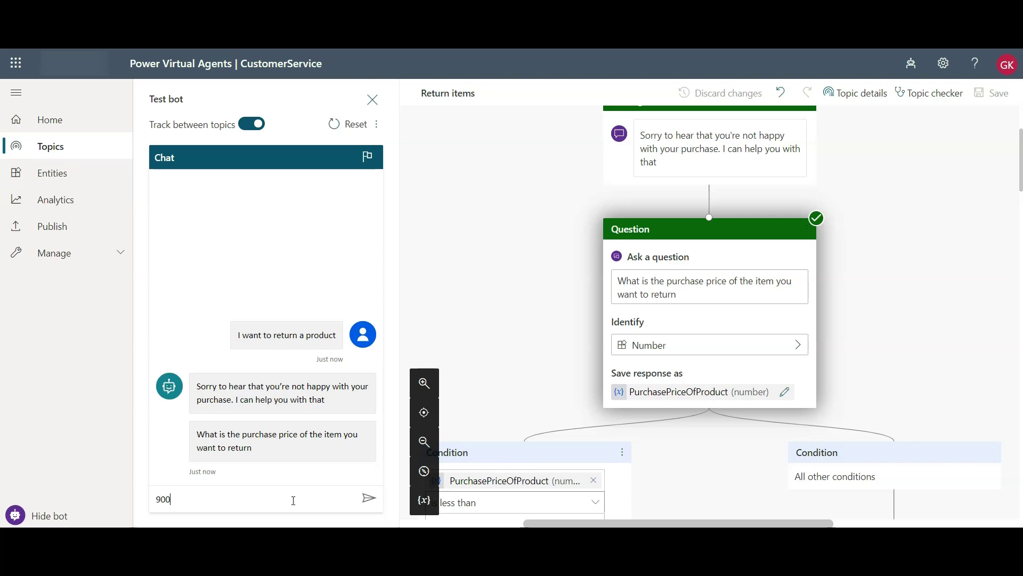
{"action": "key", "text": "Return"}
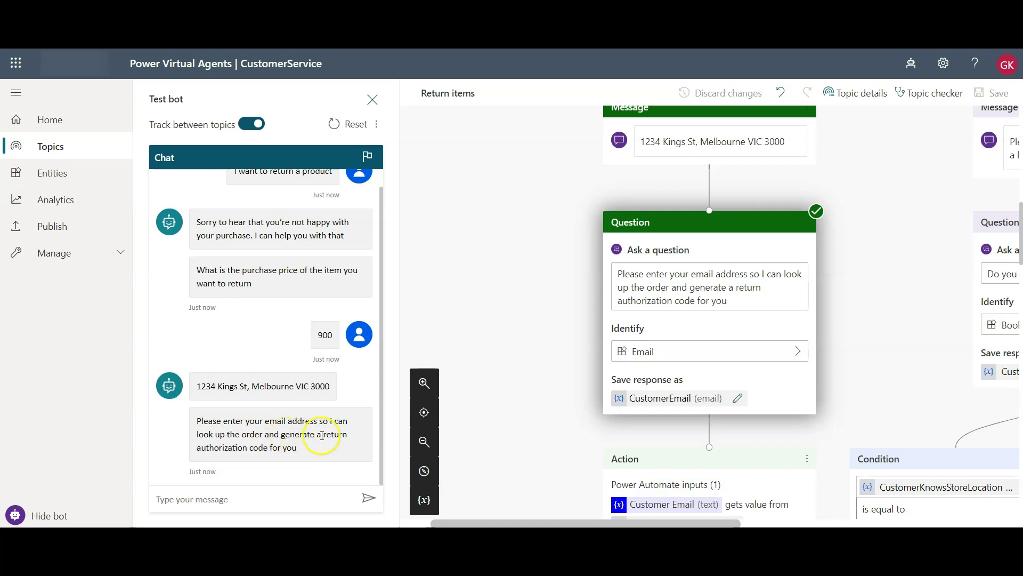
- Paste the customer's email address and send it to get the order details
{"action": "left_click", "coordinate": [278, 497]}
{"action": "key", "text": "ctrl+v"}
{"action": "type", "text": "gkn"}
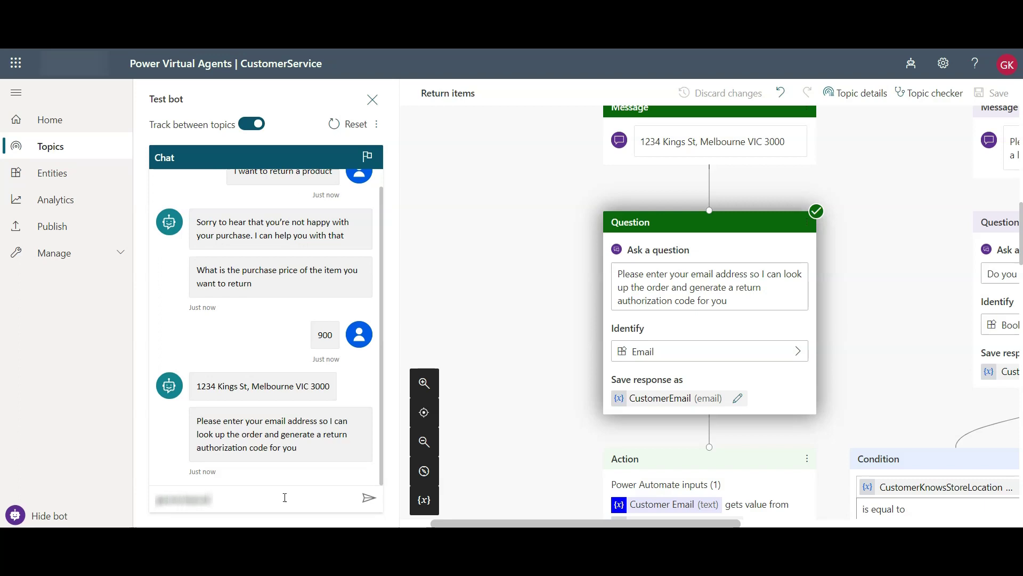
{"action": "key", "text": "Return"}
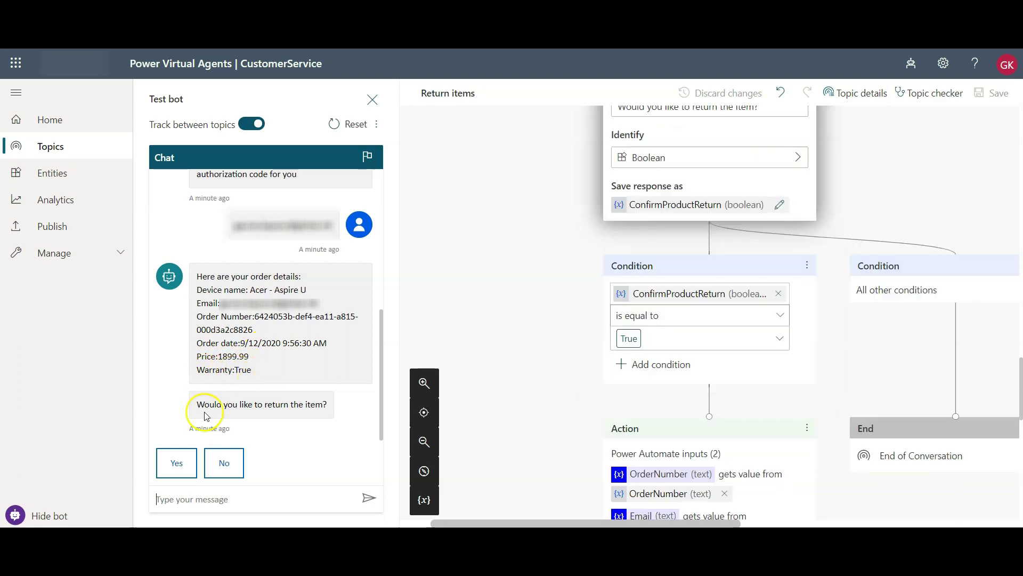
- Confirm the return, note the RMA code, rate the experience Excellent and decline further help
{"action": "left_click", "coordinate": [177, 462]}
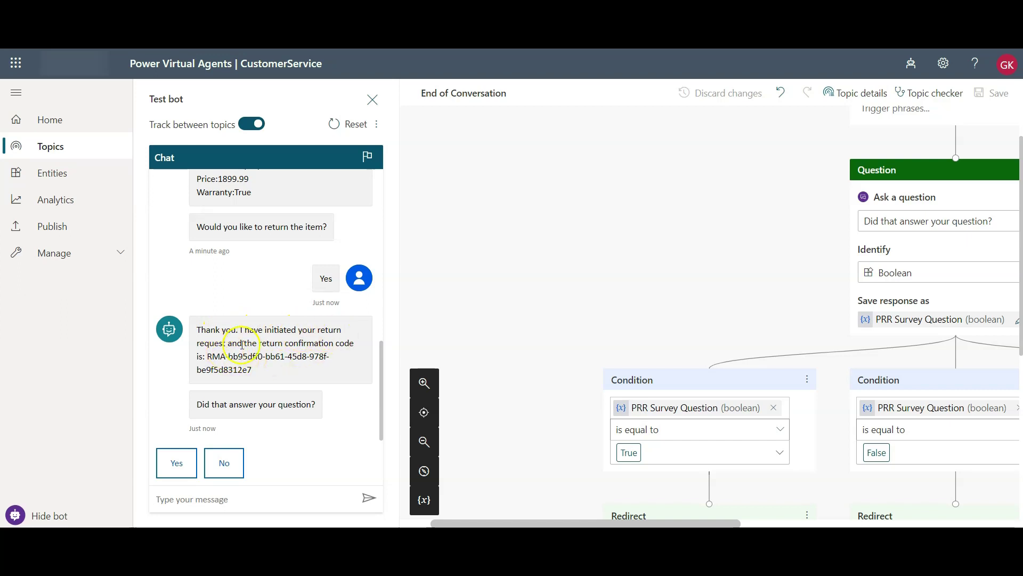
{"action": "left_click_drag", "start_coordinate": [209, 356], "coordinate": [261, 373]}
{"action": "left_click", "coordinate": [260, 372]}
{"action": "left_click", "coordinate": [169, 466]}
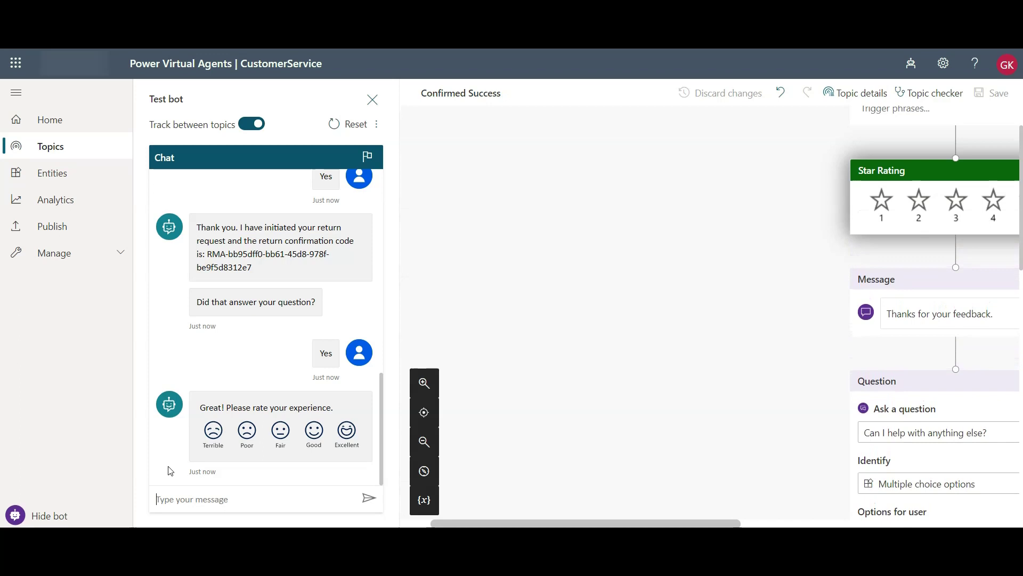
{"action": "left_click", "coordinate": [350, 437]}
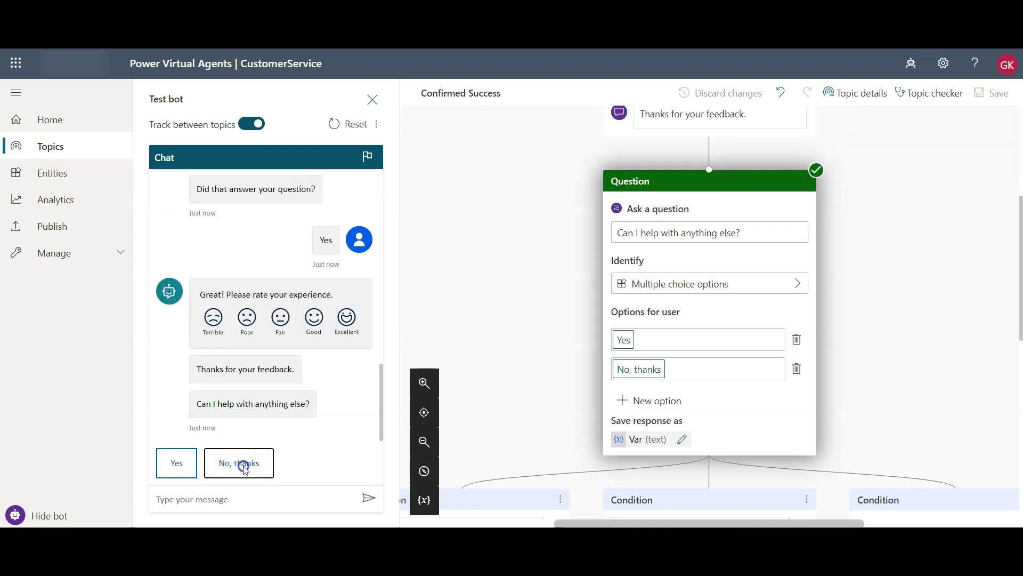
{"action": "left_click", "coordinate": [238, 462]}
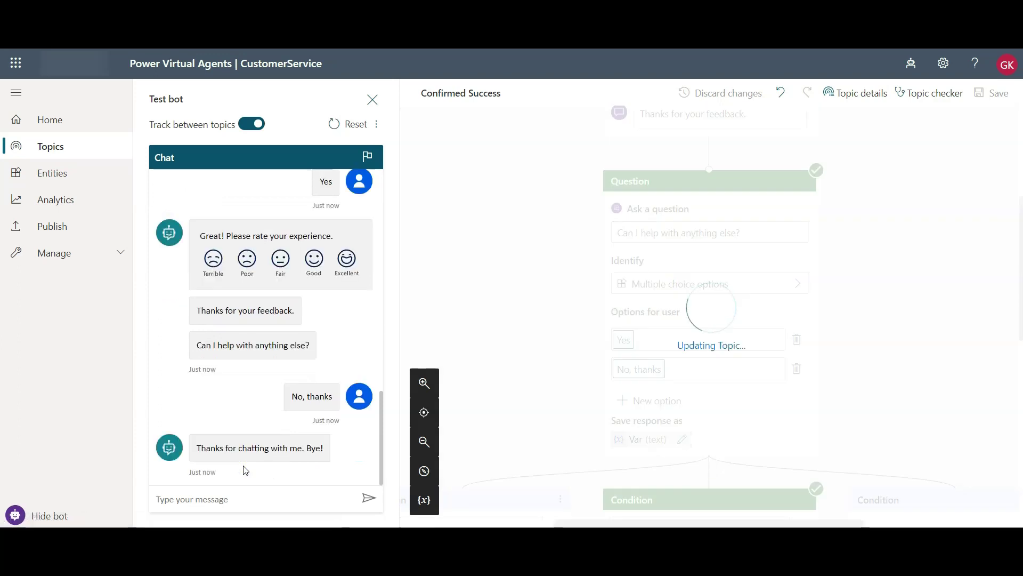